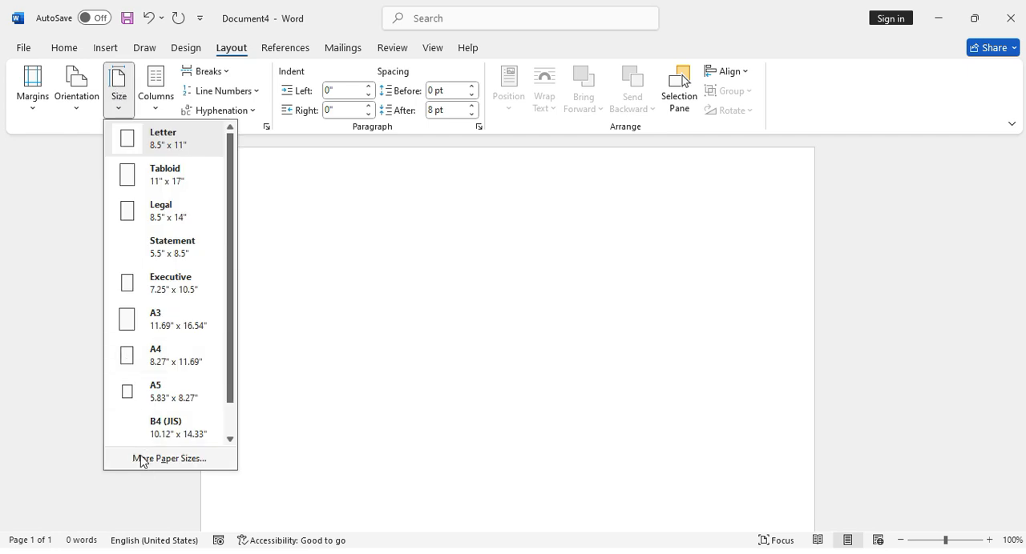
# Set a custom paper size of 4.5" wide by 5.5" high for the whole document
pyautogui.click(141, 458)
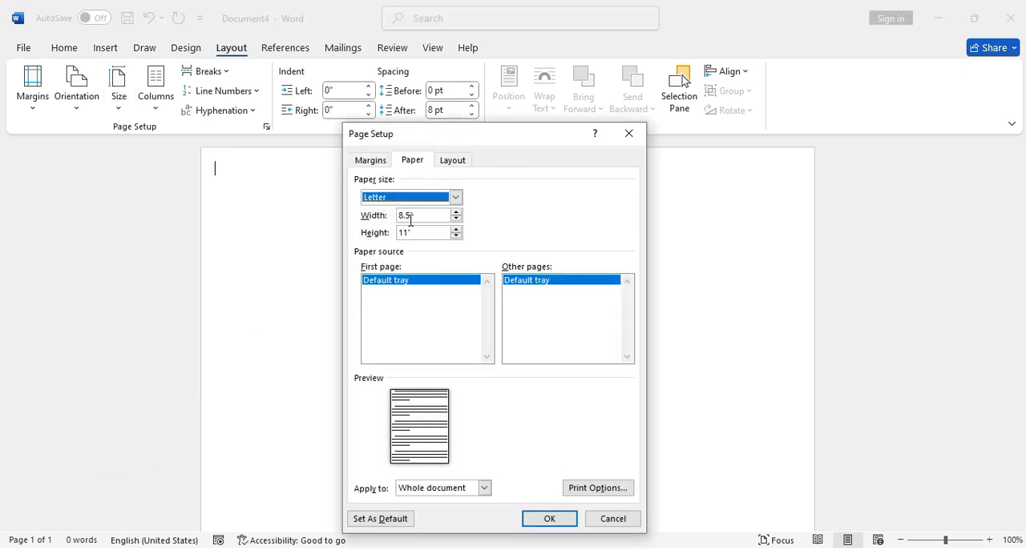
pyautogui.moveTo(410, 219); pyautogui.dragTo(399, 223)
pyautogui.press('BackSpace')
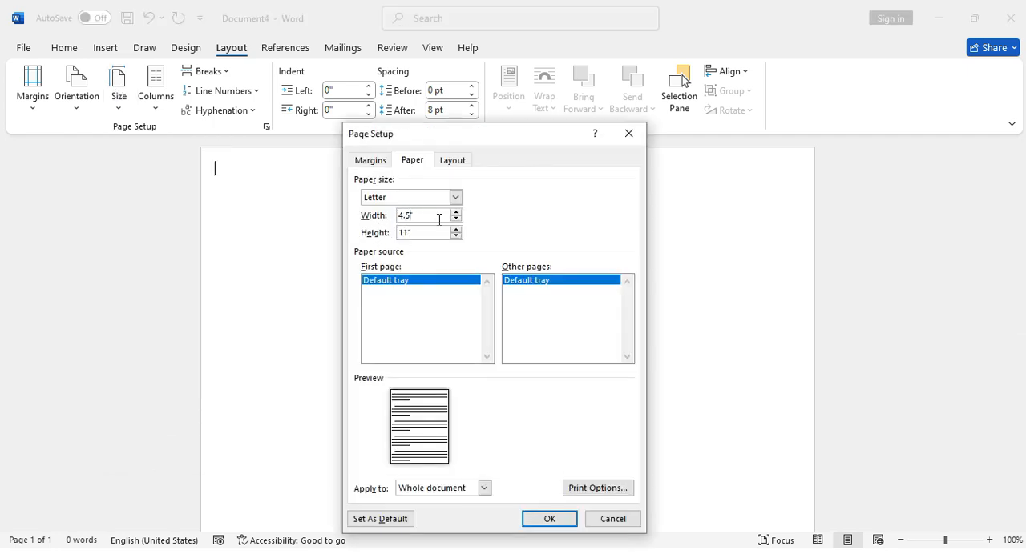
pyautogui.press('Tab')
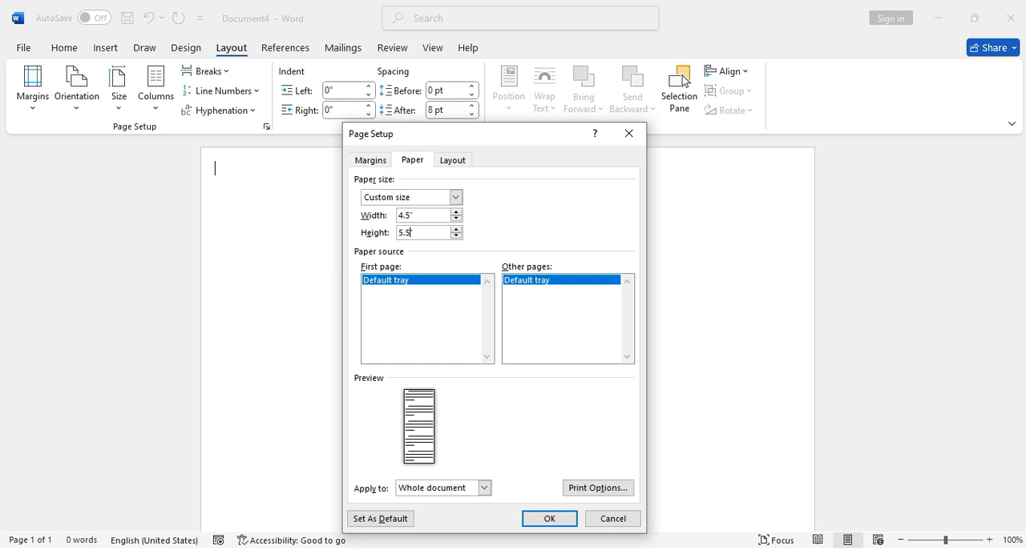
pyautogui.click(549, 519)
# Insert a table with 5 columns and 9 rows on the page
pyautogui.click(104, 48)
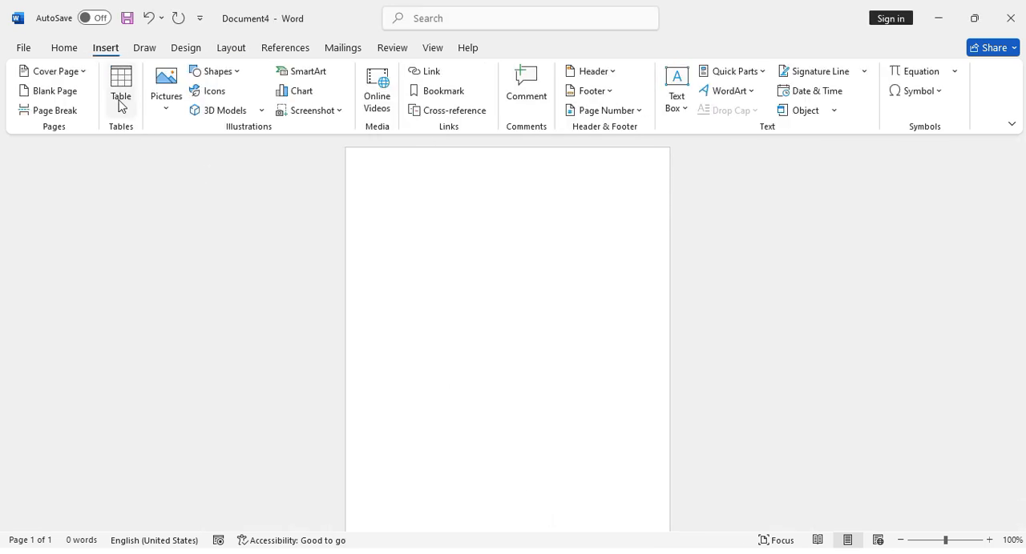
pyautogui.click(121, 95)
pyautogui.click(138, 290)
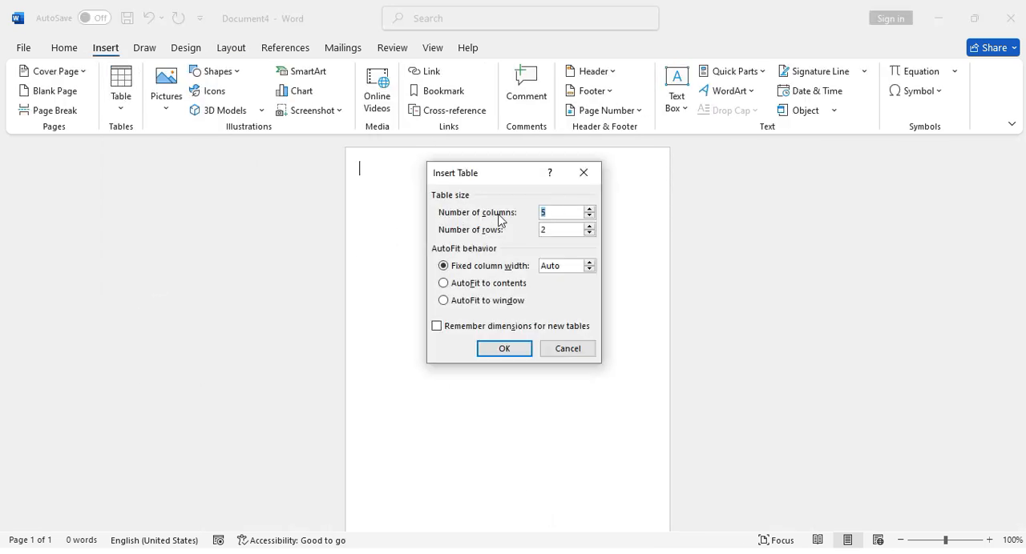
pyautogui.press('Tab')
pyautogui.click(518, 346)
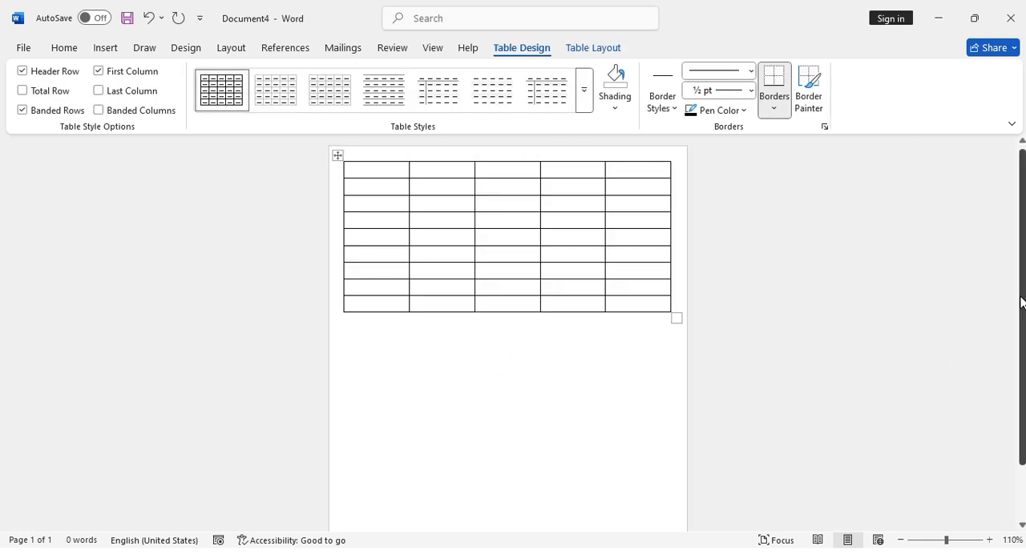
pyautogui.scroll(5, 730, 352)
pyautogui.hotkey('ctrl', 'End')
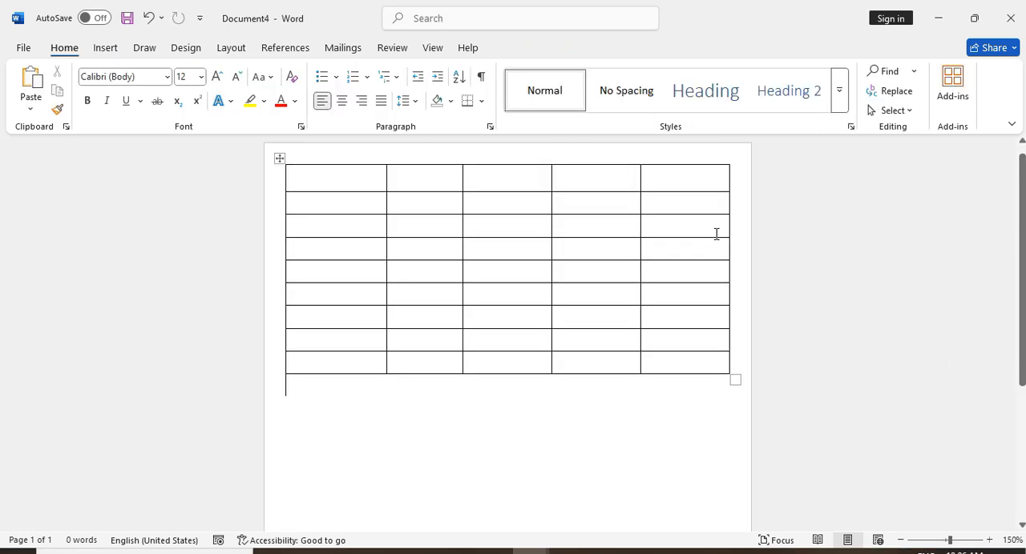
# Merge all five cells of the table's first row into one header cell
pyautogui.moveTo(328, 179); pyautogui.dragTo(585, 188)
pyautogui.click(330, 179)
pyautogui.moveTo(329, 179); pyautogui.dragTo(735, 178)
pyautogui.click(593, 48)
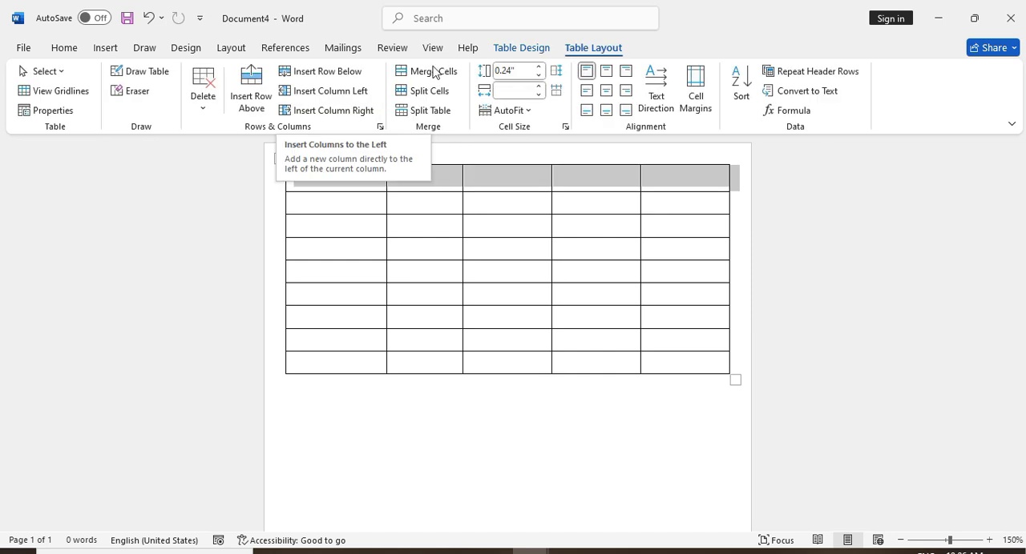
pyautogui.click(425, 72)
# Increase the height of the merged header row to 0.68"
pyautogui.click(426, 424)
pyautogui.click(446, 192)
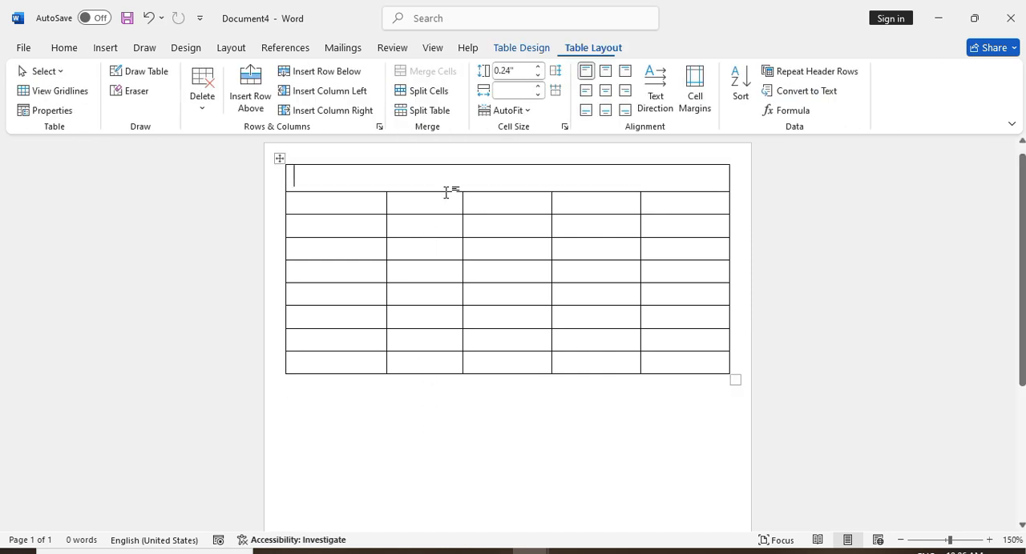
pyautogui.moveTo(441, 198); pyautogui.dragTo(442, 241)
# Fill the header cell's first line with the Gst No., "Tax Invoice Bill" and a dotted Date placeholder with slashes, spaced apart
pyautogui.write('G')
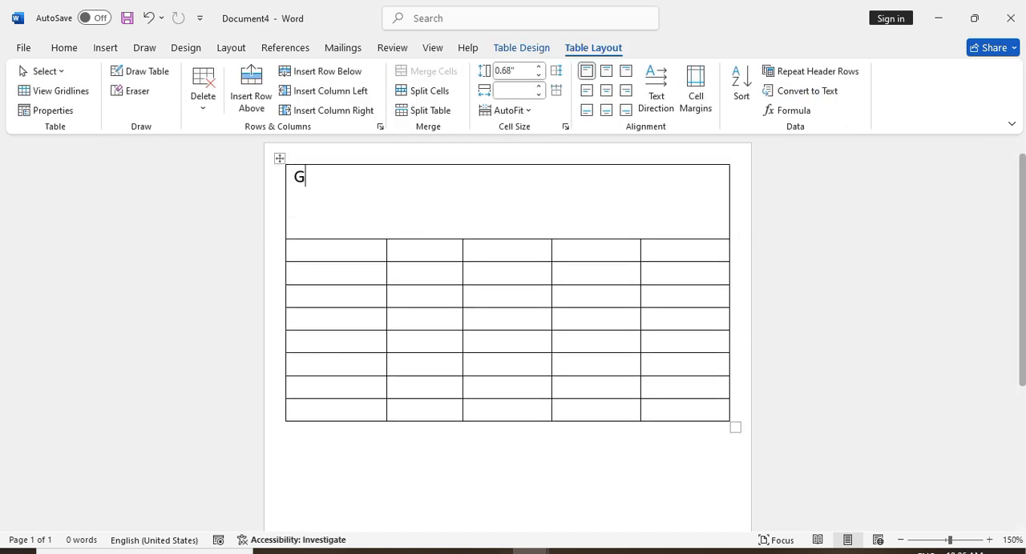
pyautogui.write('st No. 123')
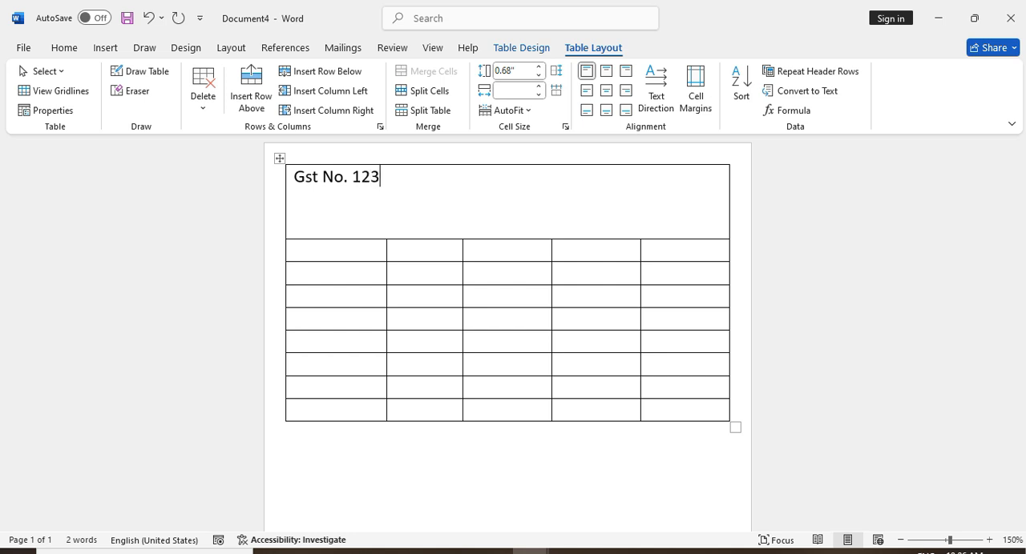
pyautogui.write('456       Tax Invoice Bill')
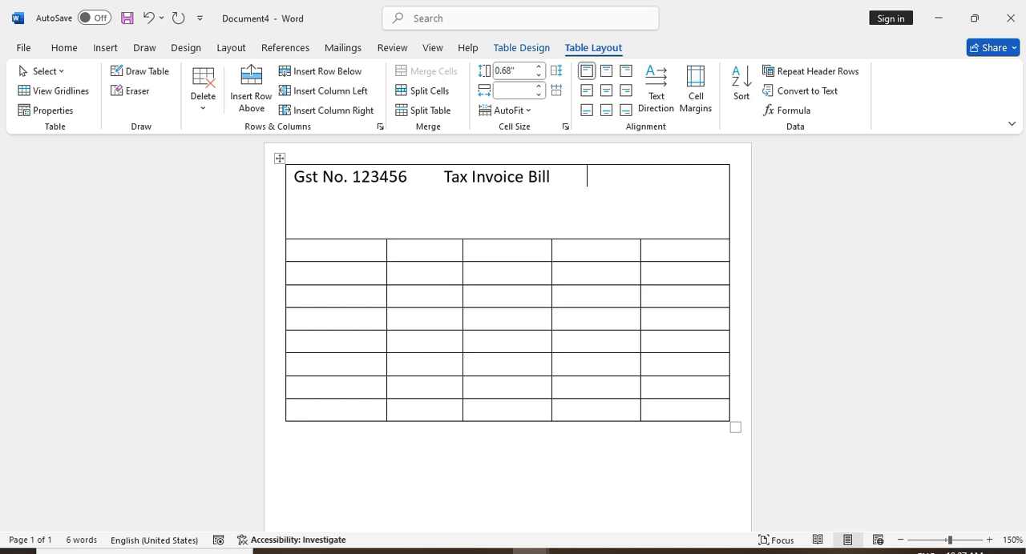
pyautogui.write('       Date......./......./......')
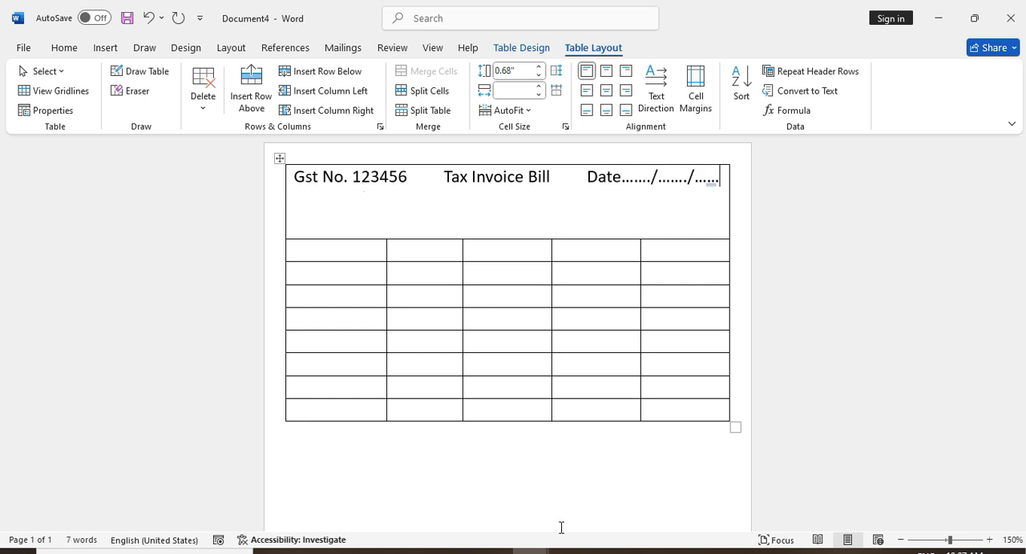
# Make the "Tax Invoice Bill" text in the header cell bold
pyautogui.moveTo(552, 175); pyautogui.dragTo(443, 177)
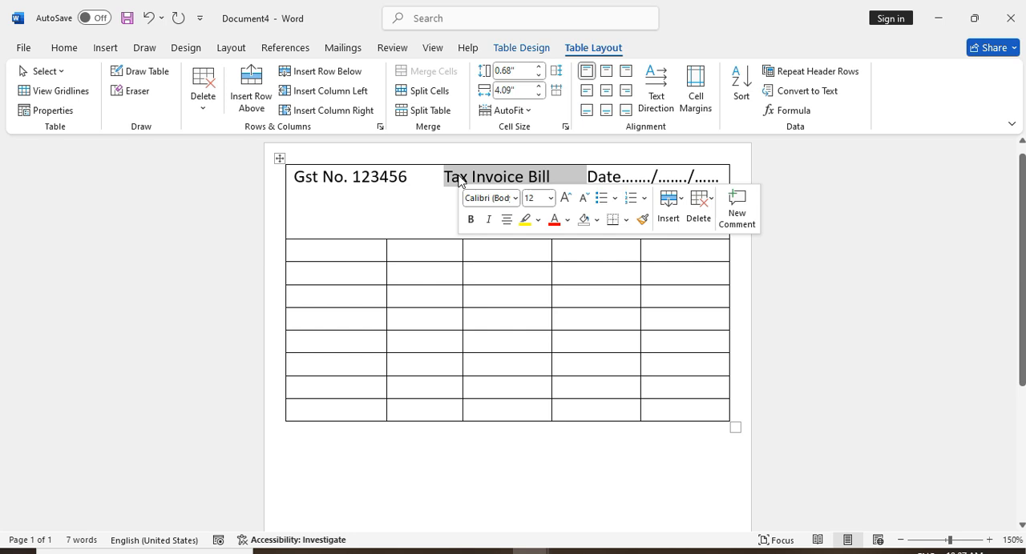
pyautogui.click(64, 47)
pyautogui.click(87, 100)
# Remove surplus spaces so the Date placeholder fits on the header's first line, and extend its last dotted section
pyautogui.click(411, 202)
pyautogui.click(290, 202)
pyautogui.click(296, 205)
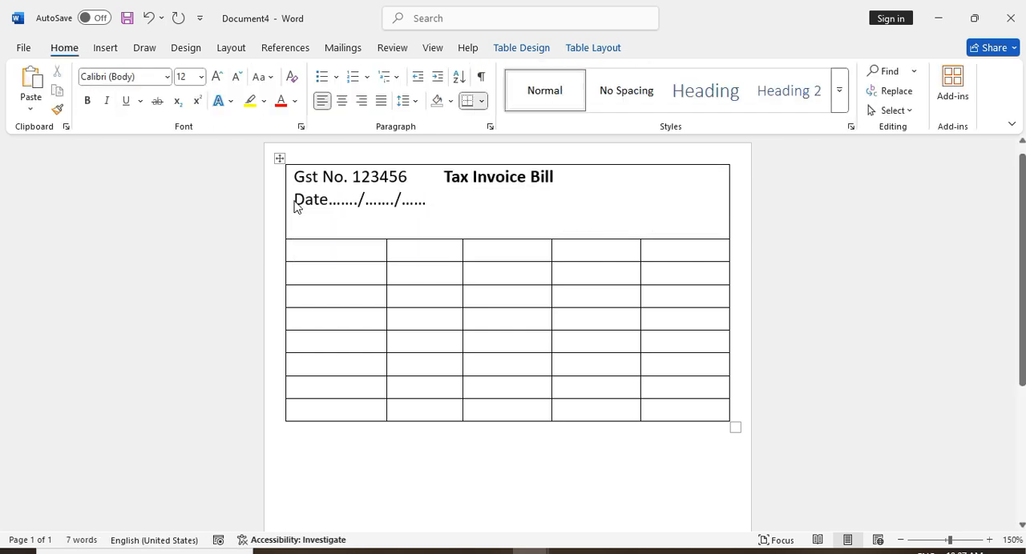
pyautogui.press('BackSpace')
pyautogui.press('BackSpace')
pyautogui.press('BackSpace')
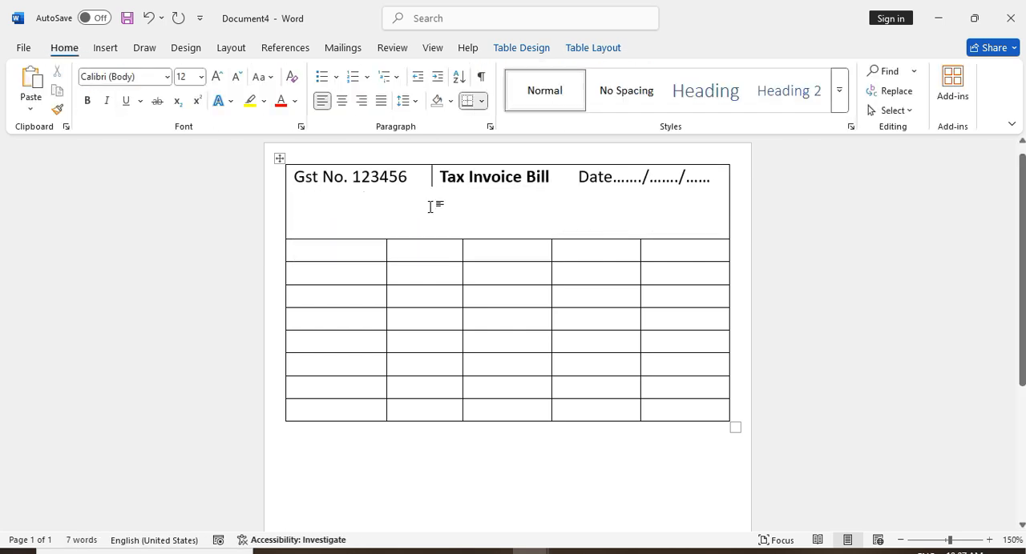
pyautogui.click(724, 181)
pyautogui.write('..')
pyautogui.click(722, 178)
# Add the company name "Rohul Electronics PVT.LTD" on a new line under the invoice title
pyautogui.press('Return')
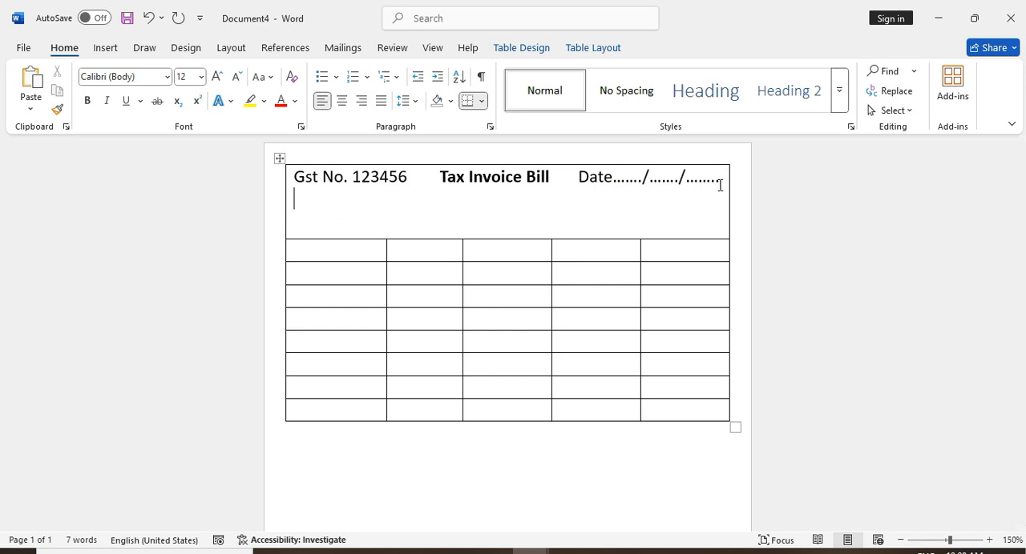
pyautogui.write('Rohul Electr')
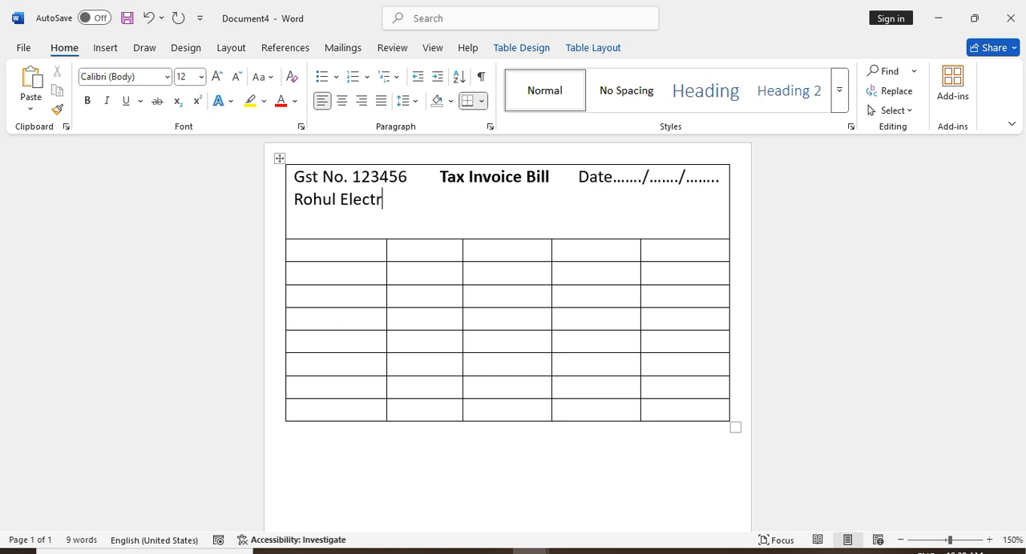
pyautogui.write('onics P')
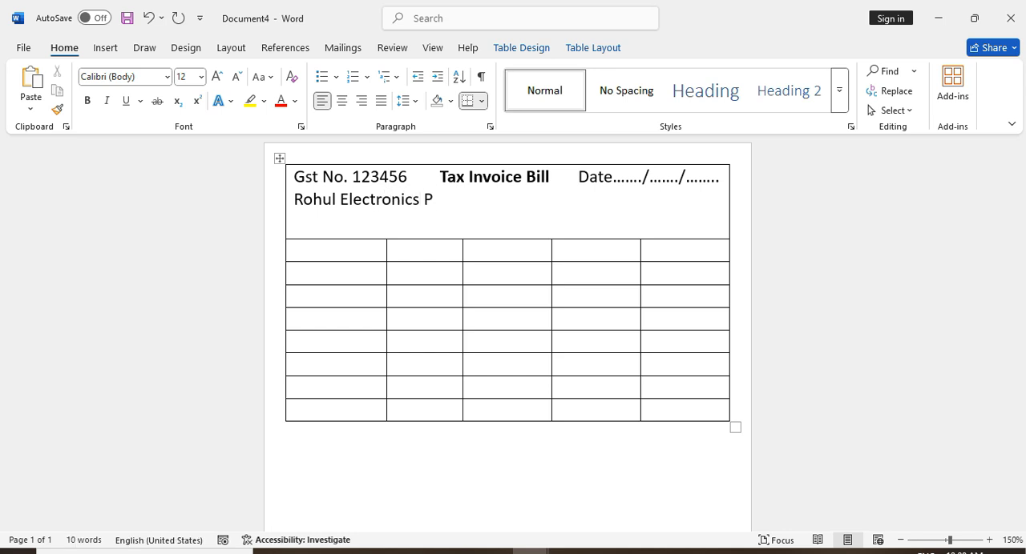
pyautogui.write('VT.LTD')
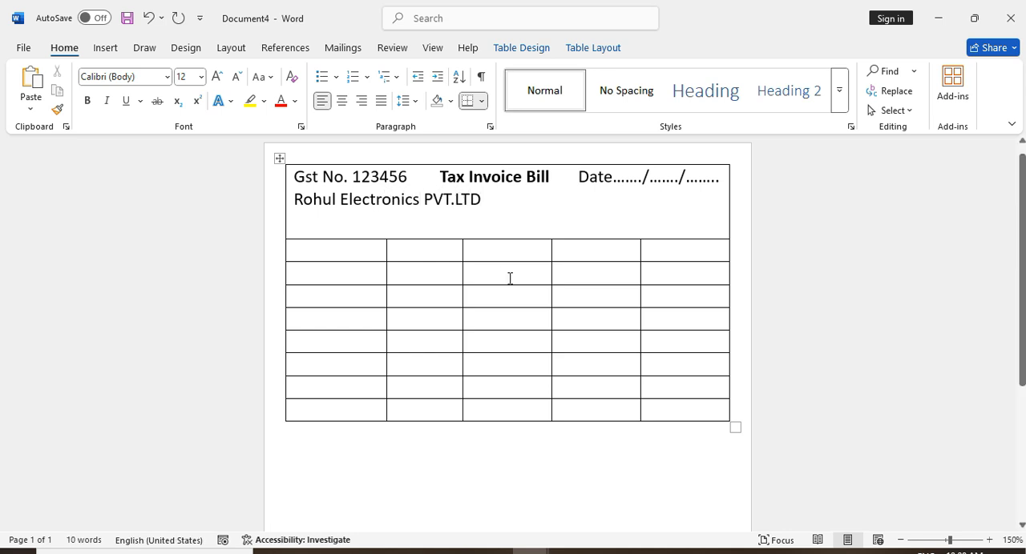
# Centre the company name line and enlarge its font size to 18
pyautogui.moveTo(482, 200); pyautogui.dragTo(295, 198)
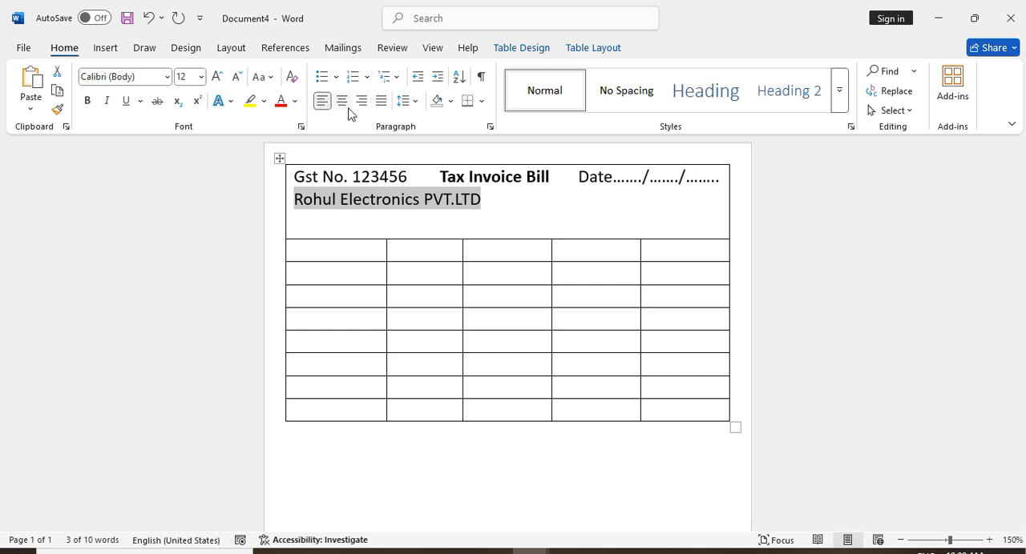
pyautogui.click(342, 103)
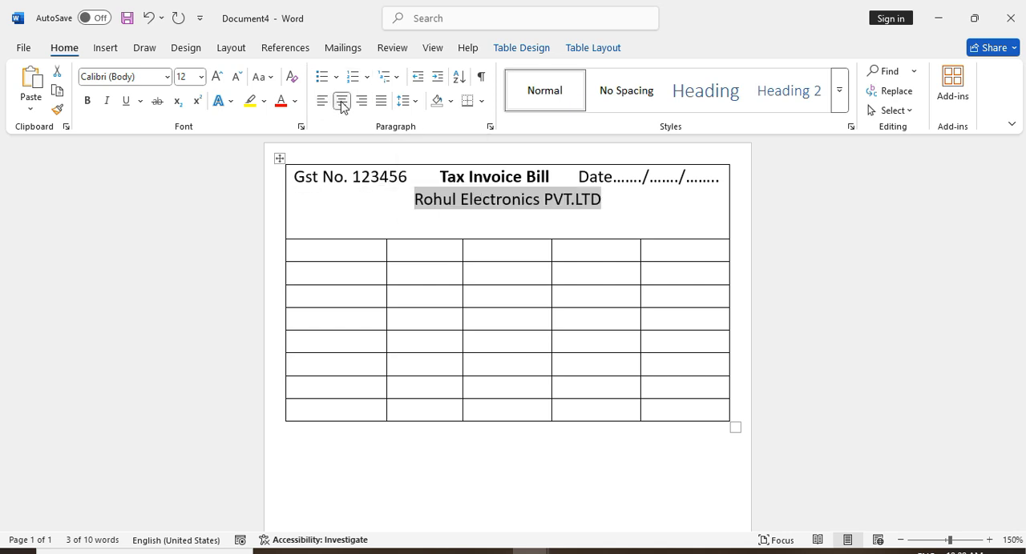
pyautogui.click(216, 76)
pyautogui.click(217, 77)
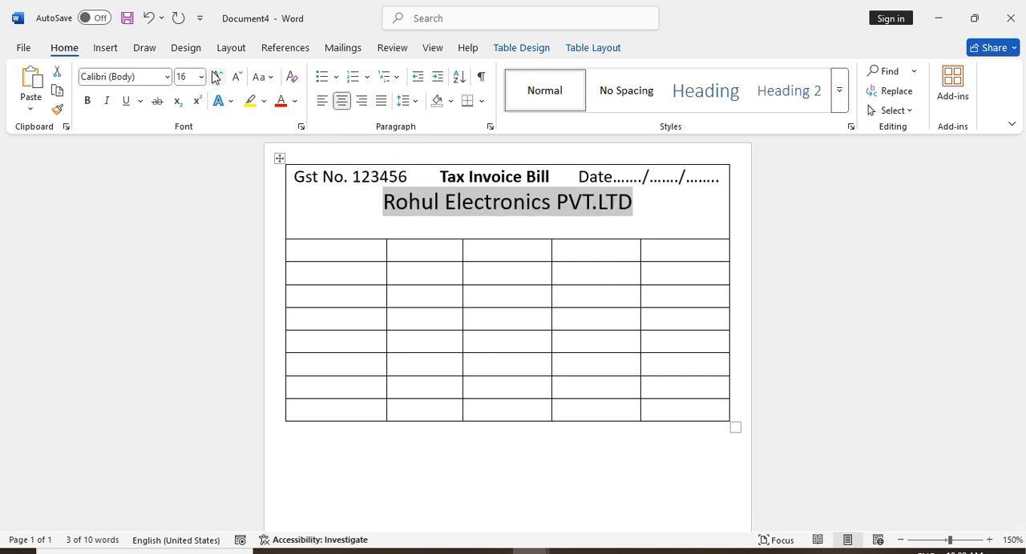
pyautogui.click(216, 77)
pyautogui.click(216, 77)
pyautogui.click(216, 77)
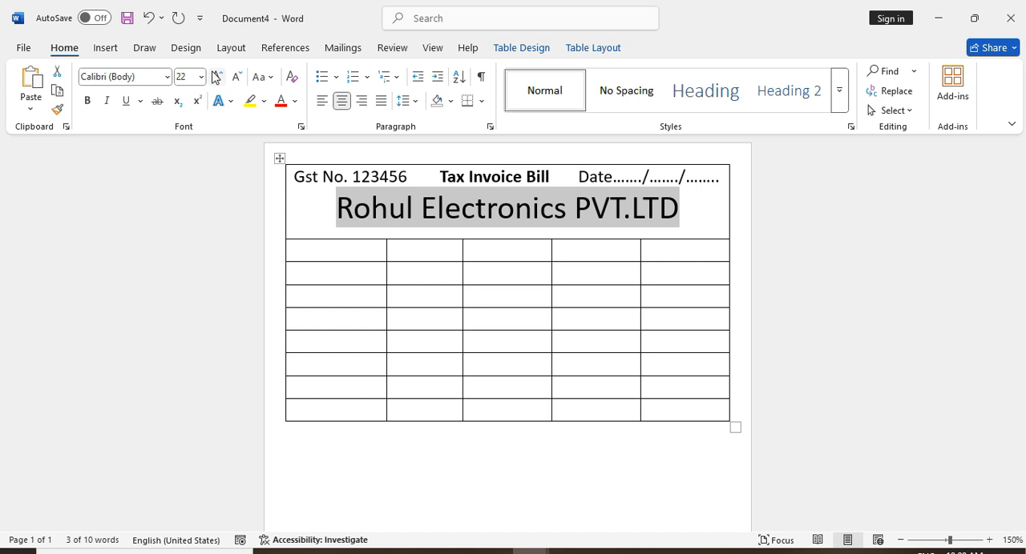
pyautogui.click(331, 214)
pyautogui.hotkey('ctrl', 'z')
pyautogui.hotkey('ctrl', 'z')
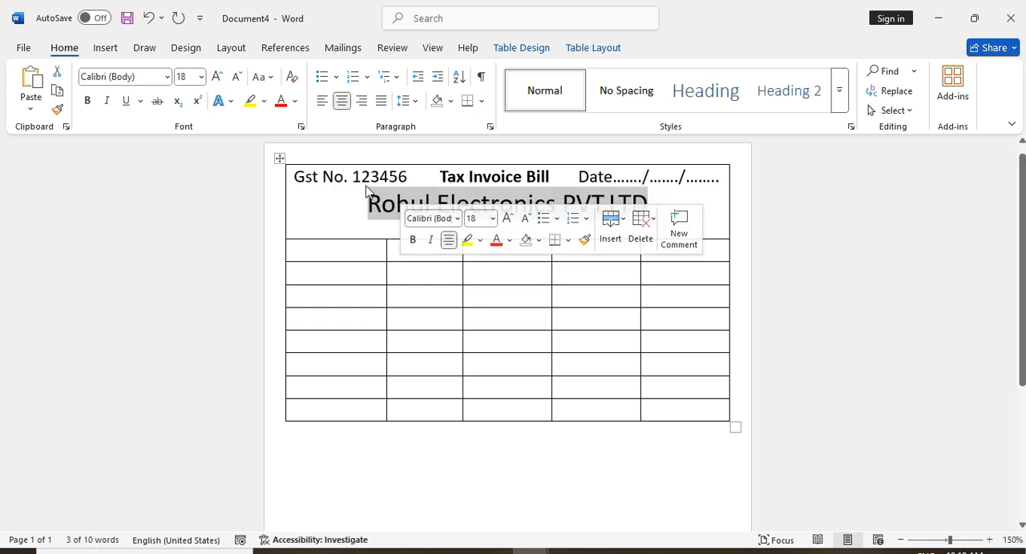
# Change the company name's font to Arial Black and add an empty line below it
pyautogui.click(165, 78)
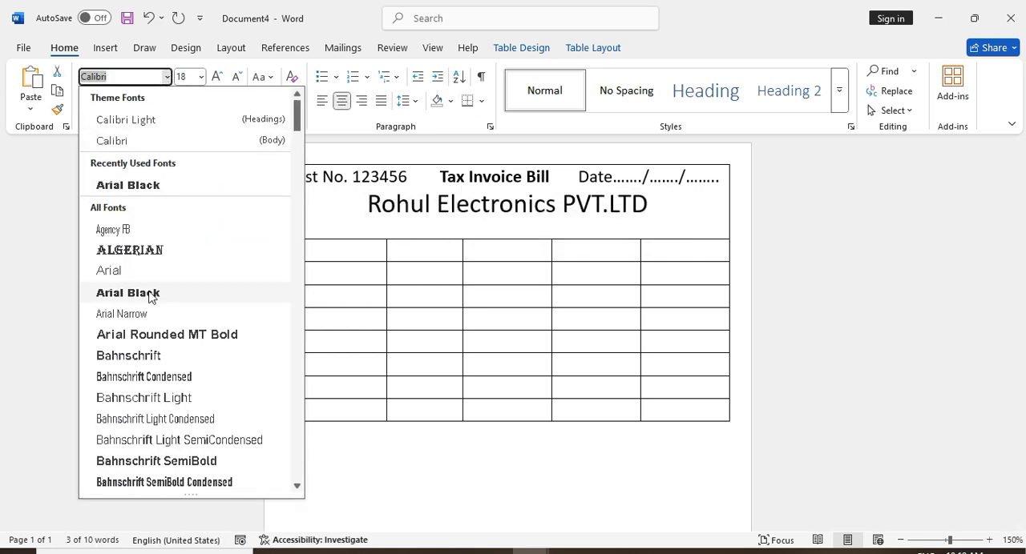
pyautogui.click(149, 295)
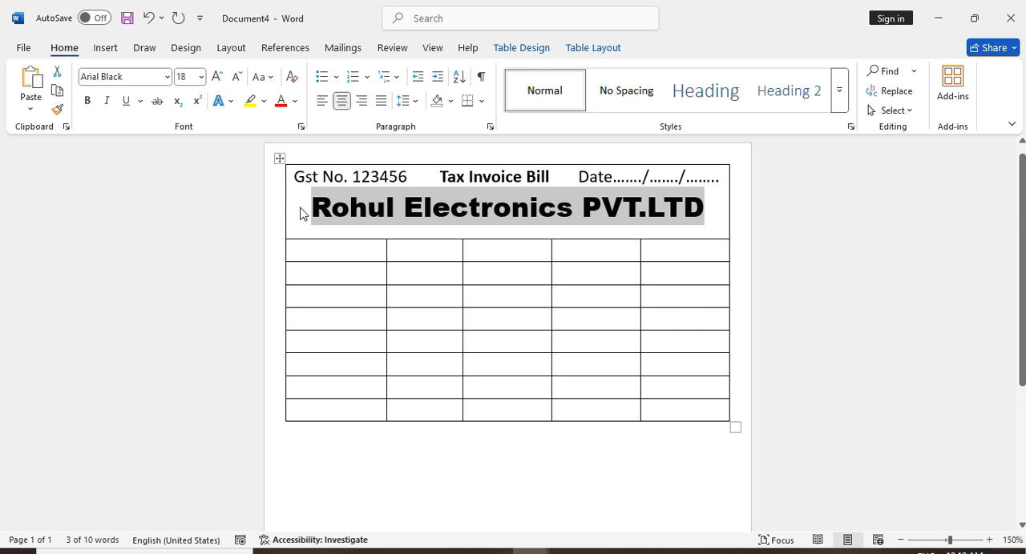
pyautogui.click(458, 216)
pyautogui.press('Return')
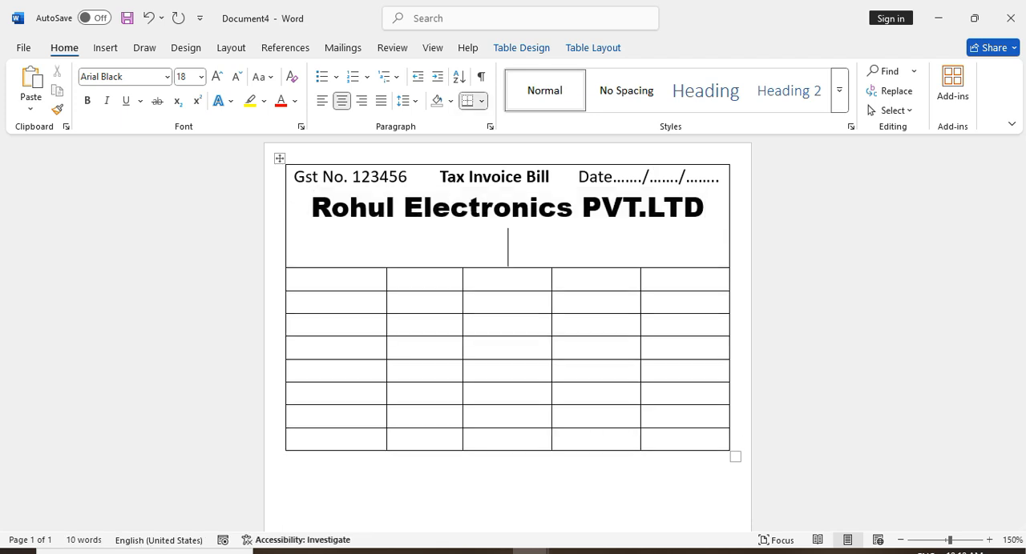
# Insert a simple text box below the company name and clear its placeholder text
pyautogui.scroll(-1, 508, 295)
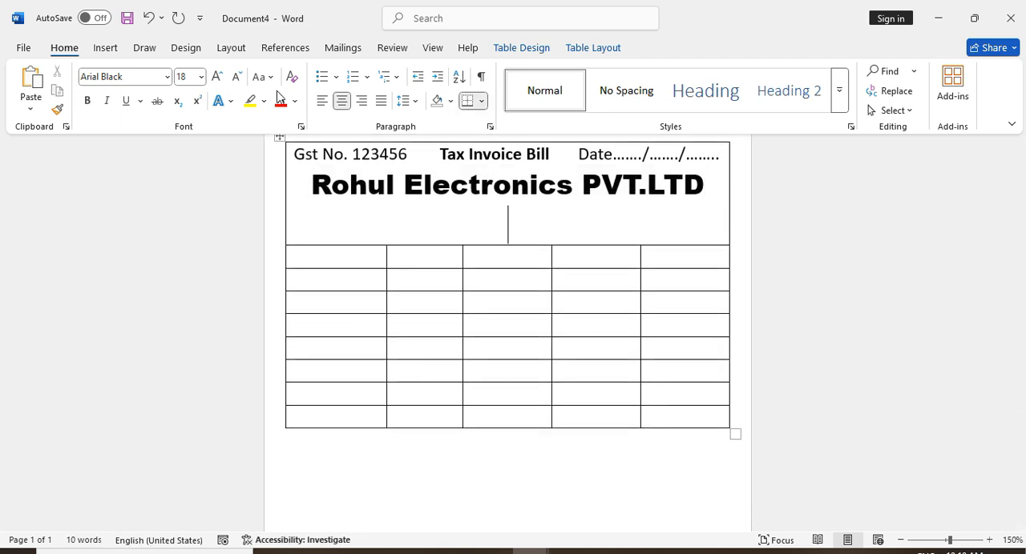
pyautogui.click(105, 48)
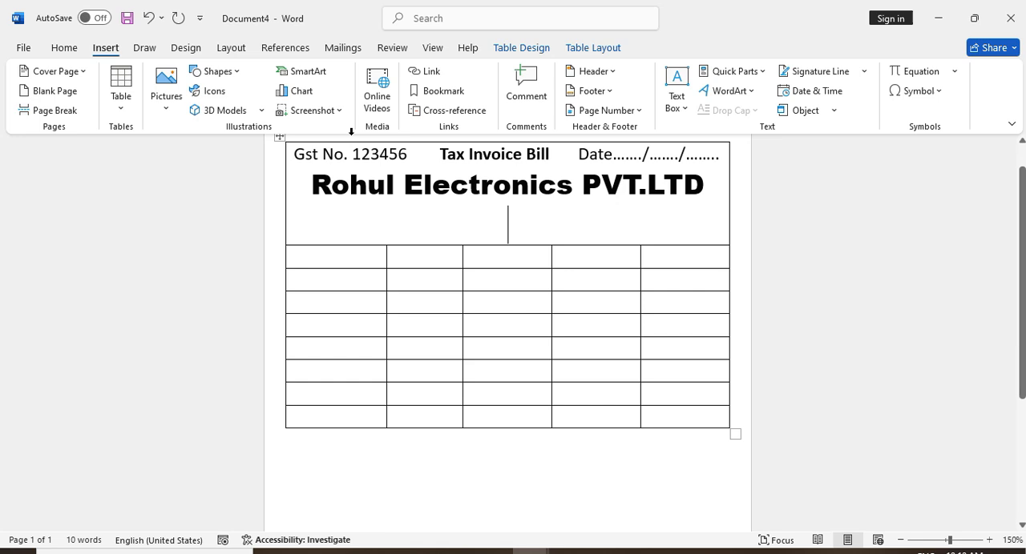
pyautogui.click(675, 88)
pyautogui.click(704, 211)
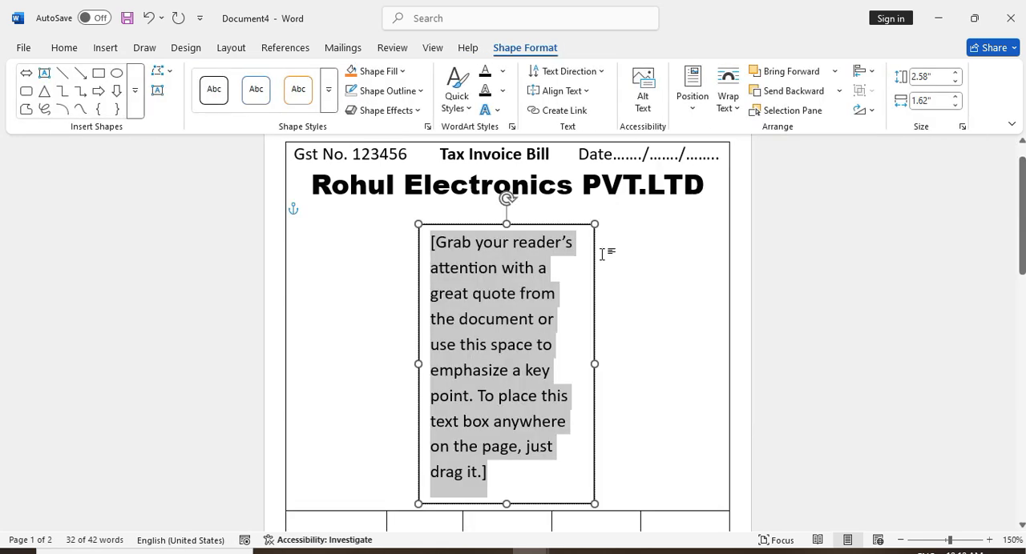
pyautogui.press('Delete')
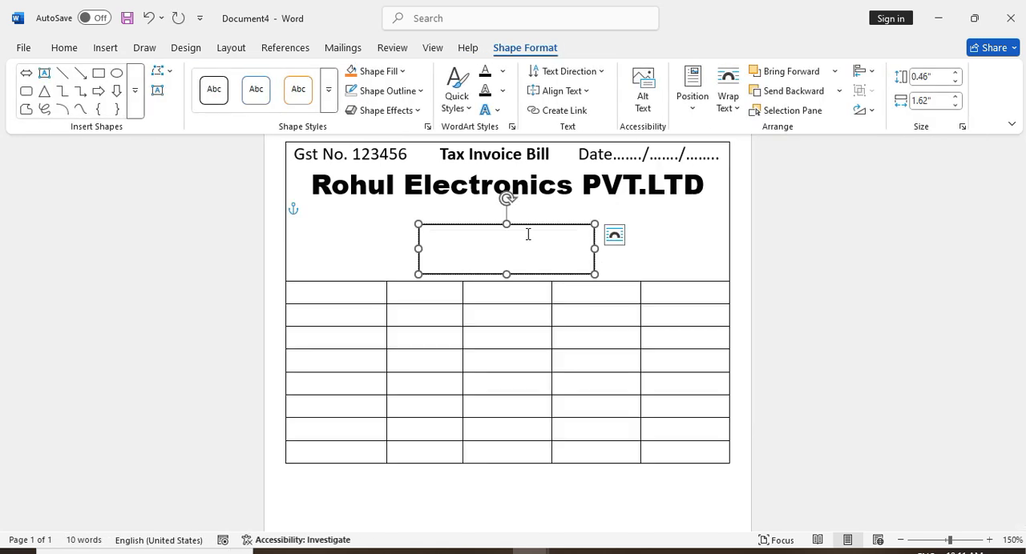
# Paste the company's address and phone number into the text box and widen it to nearly the table's width
pyautogui.hotkey('ctrl', 'v')
pyautogui.moveTo(595, 298); pyautogui.dragTo(694, 282)
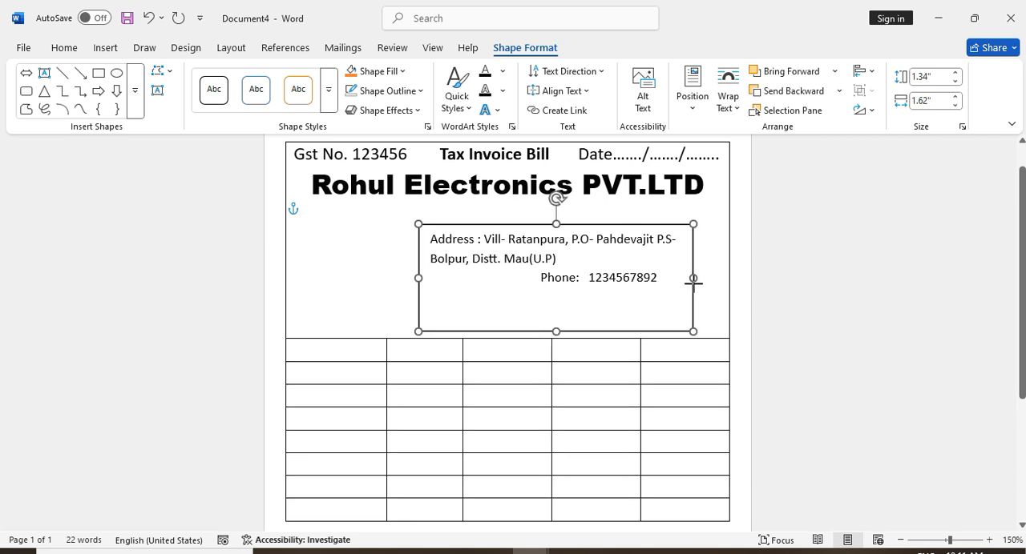
pyautogui.moveTo(693, 284); pyautogui.dragTo(730, 284)
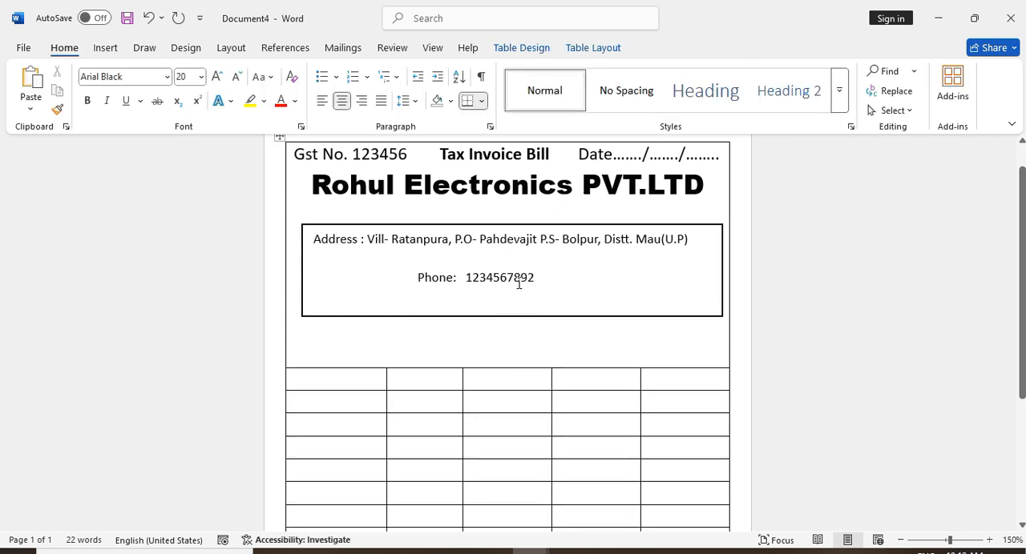
# Set the address text box's text wrapping so it floats in front of the table
pyautogui.click(520, 283)
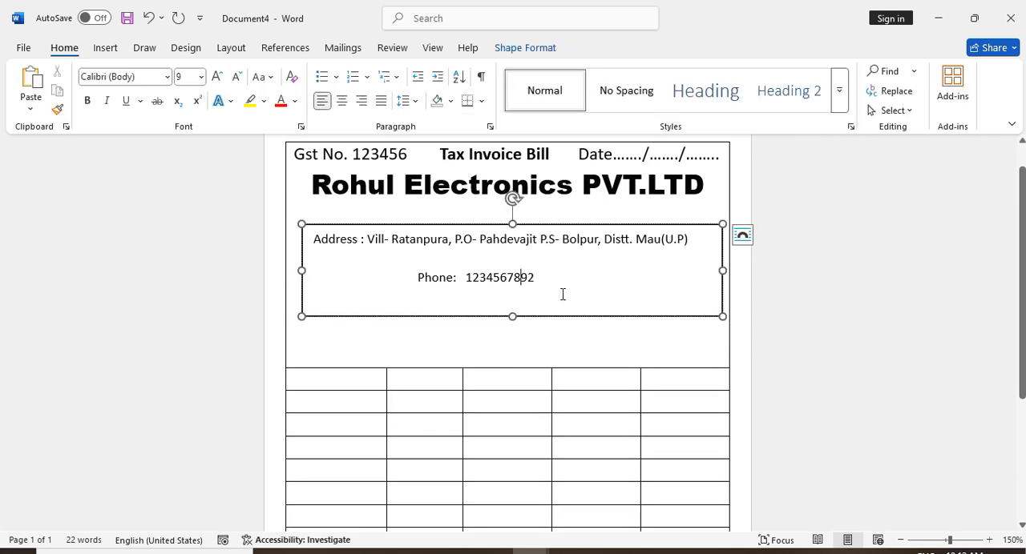
pyautogui.moveTo(591, 291); pyautogui.dragTo(343, 210)
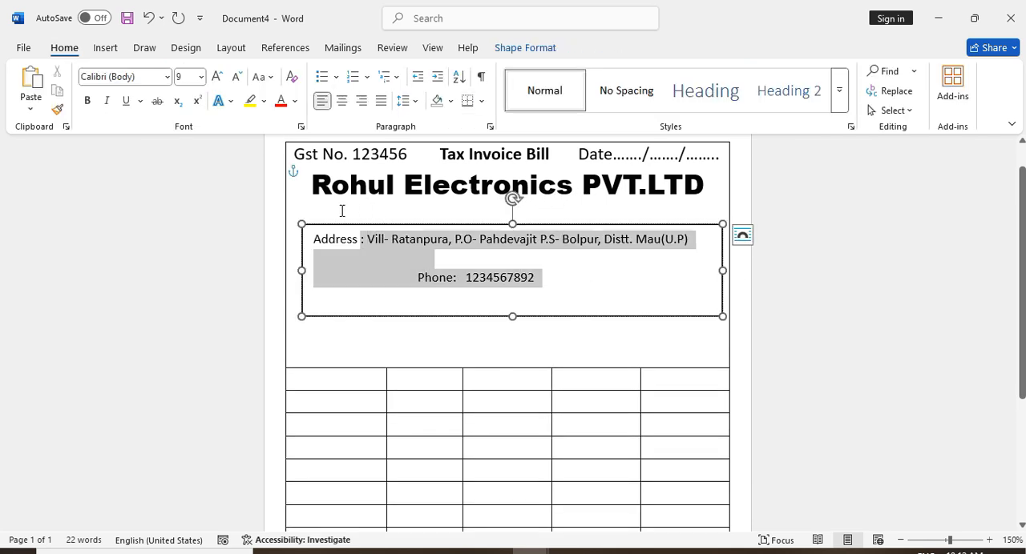
pyautogui.click(517, 48)
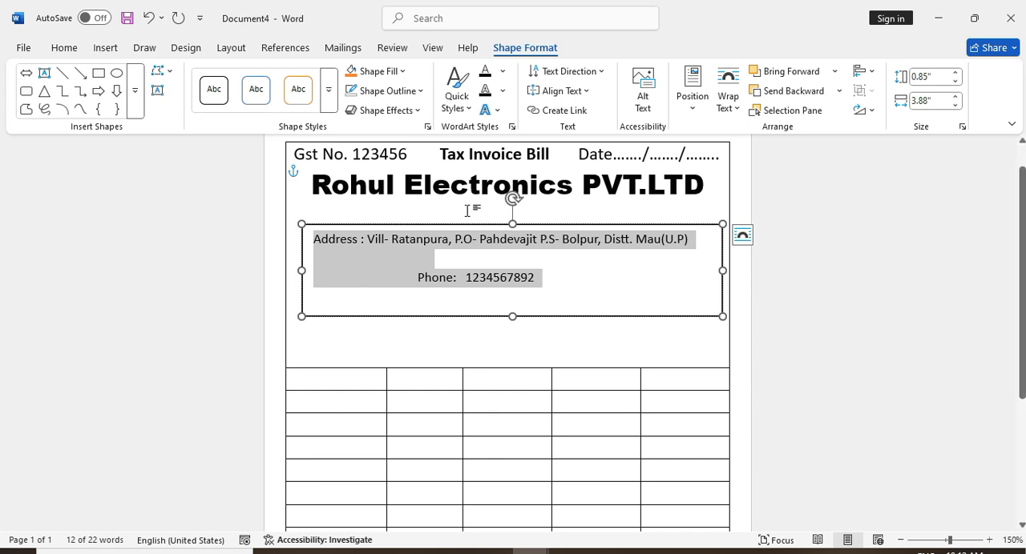
pyautogui.click(727, 90)
pyautogui.click(751, 262)
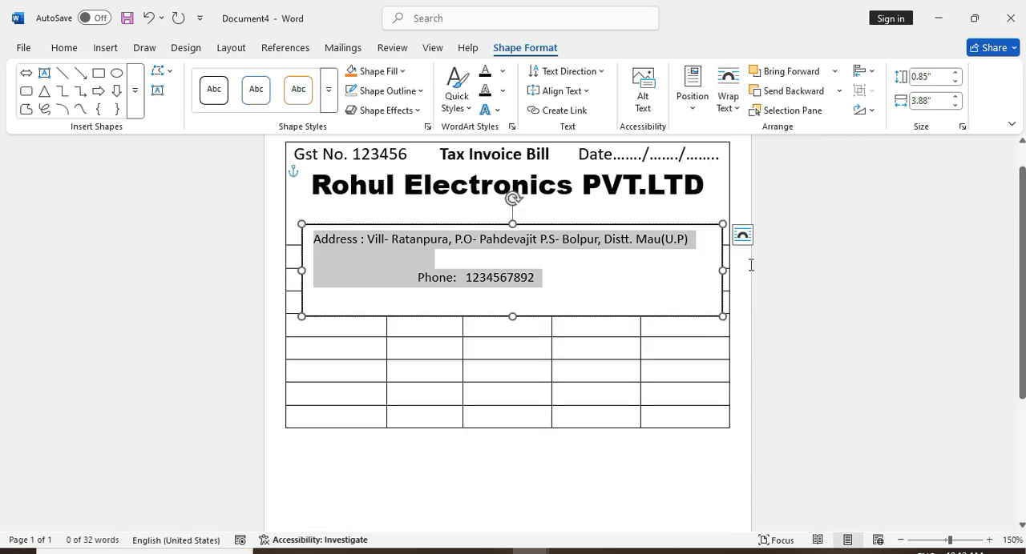
# Move the address text box up under the company name and resize it to 0.75" high by 3.69" wide
pyautogui.moveTo(638, 319); pyautogui.dragTo(613, 319)
pyautogui.click(613, 227)
pyautogui.moveTo(611, 233); pyautogui.dragTo(612, 303)
pyautogui.moveTo(723, 301); pyautogui.dragTo(707, 287)
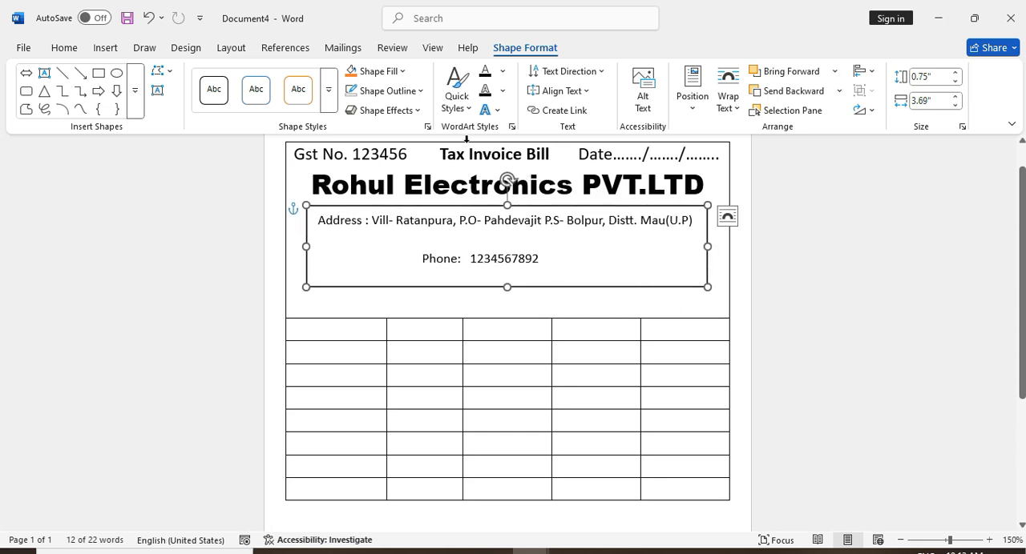
# Remove the outline from the address text box
pyautogui.click(388, 91)
pyautogui.click(364, 346)
pyautogui.click(435, 308)
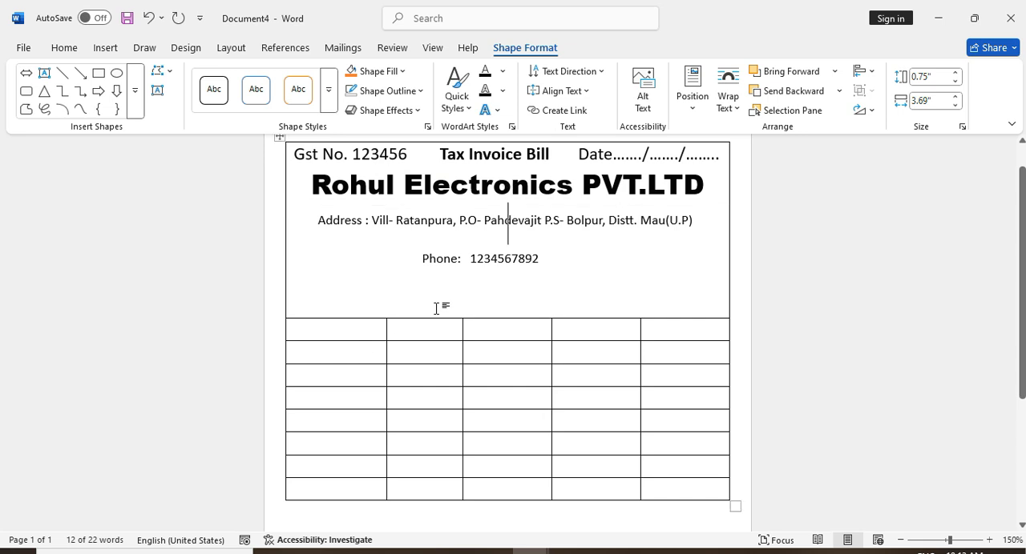
# Remove the space after the paragraphs in the address text box
pyautogui.click(473, 252)
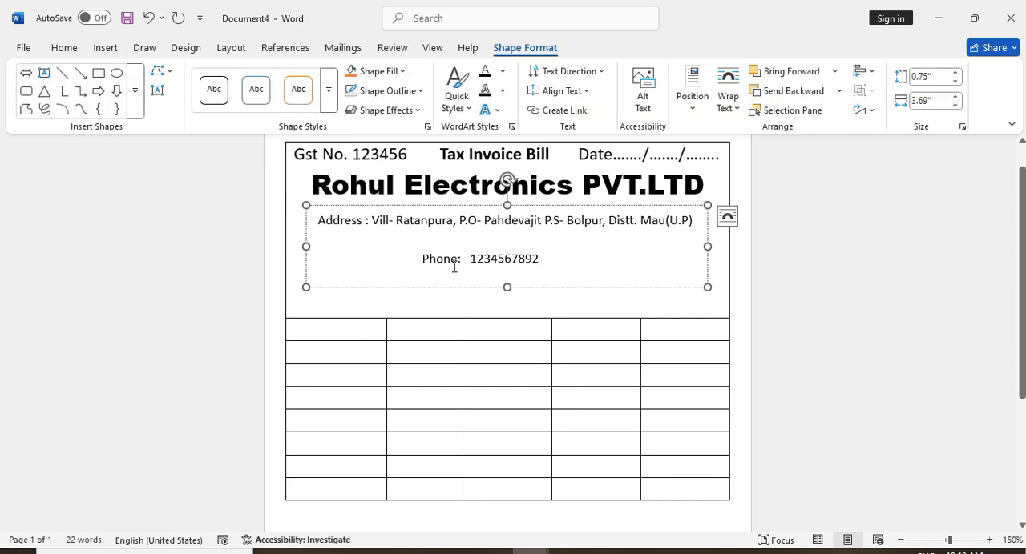
pyautogui.hotkey('ctrl', 'a')
pyautogui.click(69, 51)
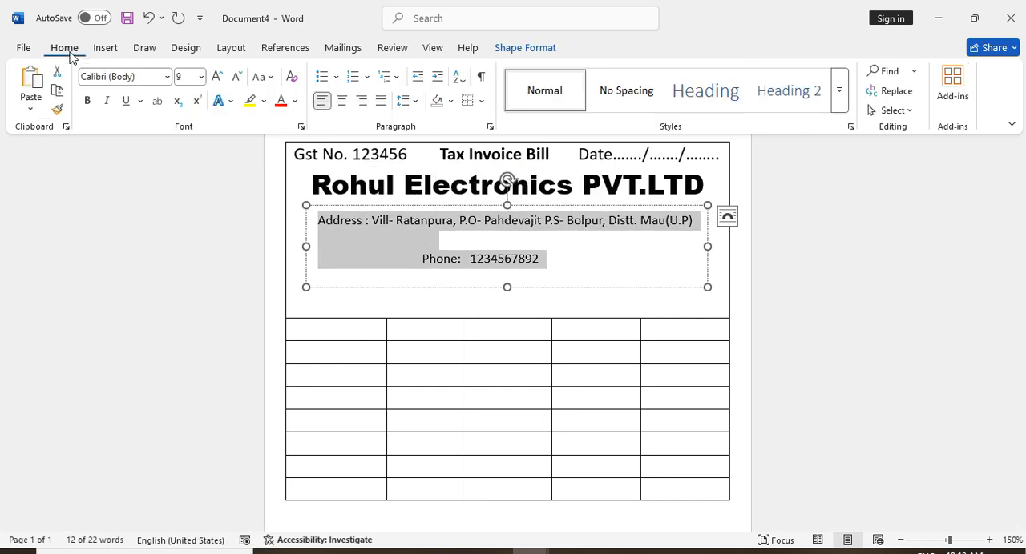
pyautogui.click(405, 100)
pyautogui.click(419, 294)
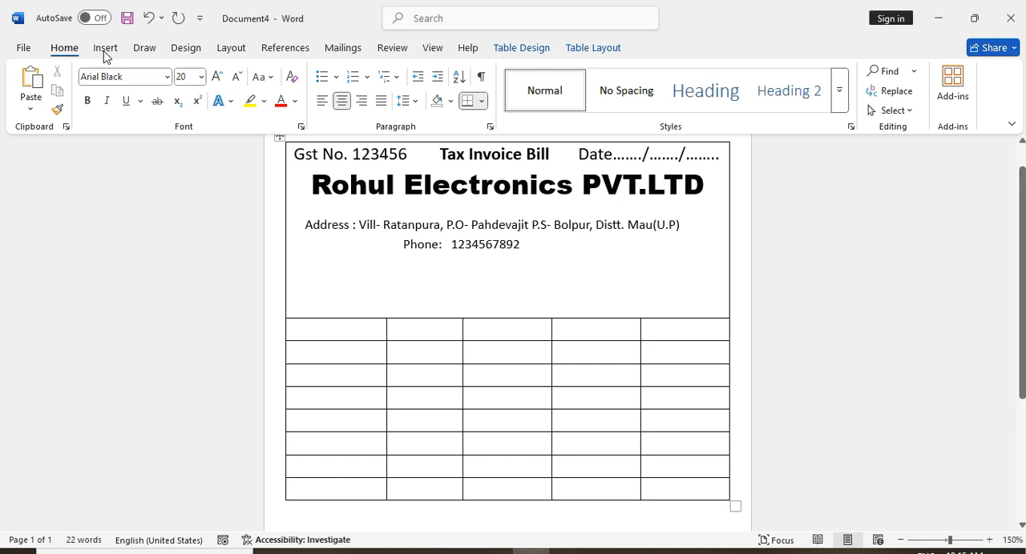
# Insert a simple text box and replace its placeholder with "Name" followed by a dotted line
pyautogui.click(105, 48)
pyautogui.click(675, 95)
pyautogui.click(712, 216)
pyautogui.press('Delete')
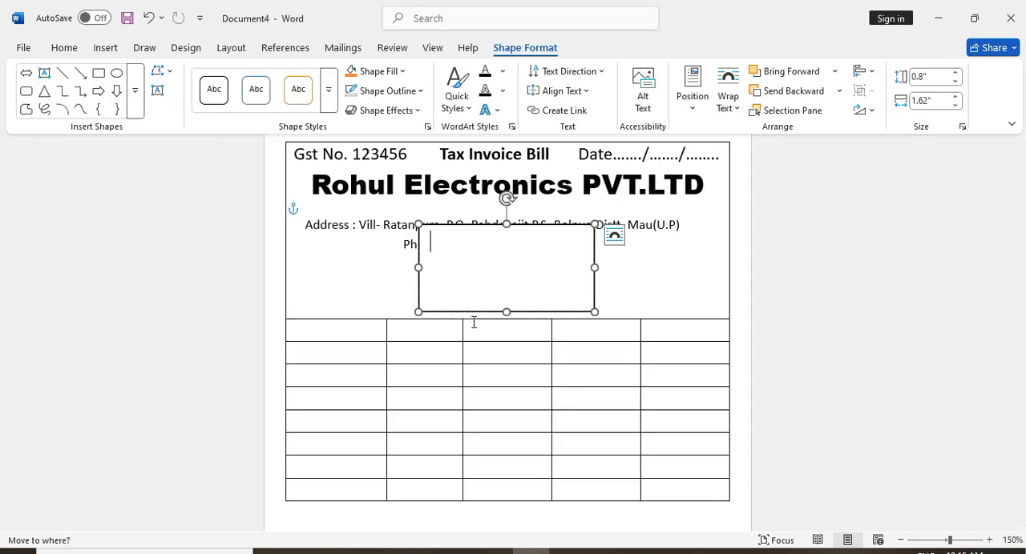
pyautogui.write('Name........')
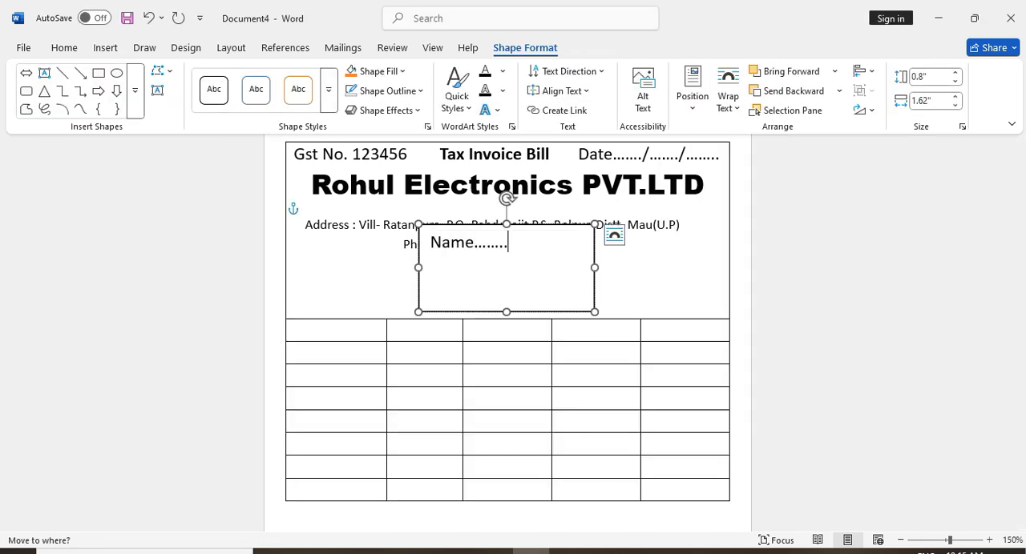
pyautogui.write('.........')
# Widen the Name text box to about 3.83" and move it below the company's phone line
pyautogui.moveTo(595, 267); pyautogui.dragTo(715, 268)
pyautogui.moveTo(416, 272); pyautogui.dragTo(298, 323)
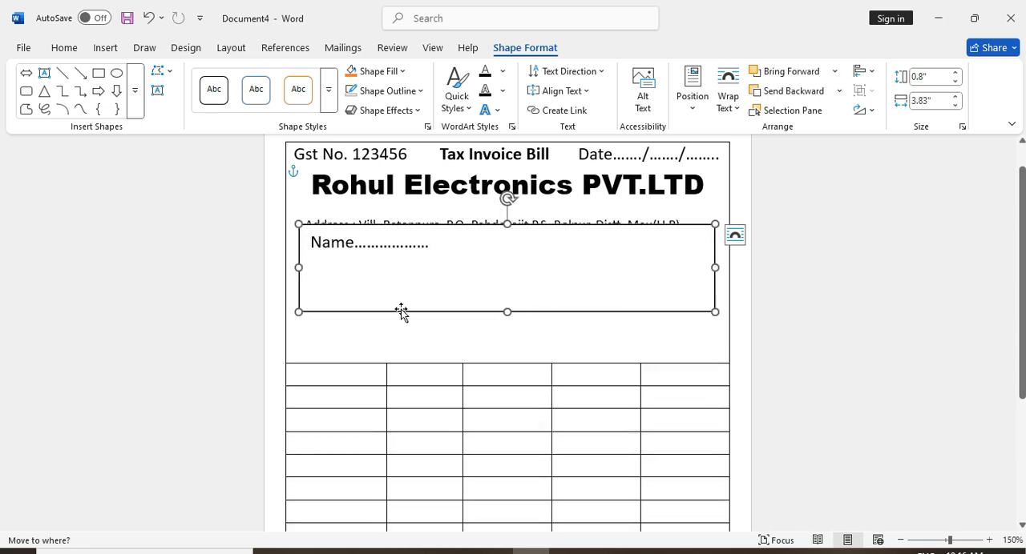
pyautogui.moveTo(400, 311); pyautogui.dragTo(397, 347)
# Extend the Name dots across the box and add dotted "Address"/"Date" and "Mob"/"Email" lines below
pyautogui.click(449, 283)
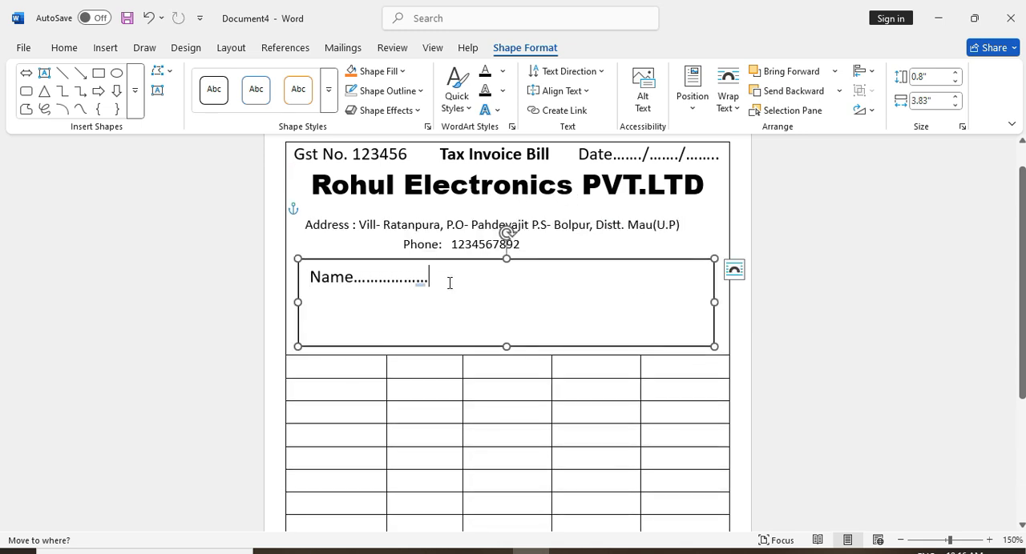
pyautogui.write('.')
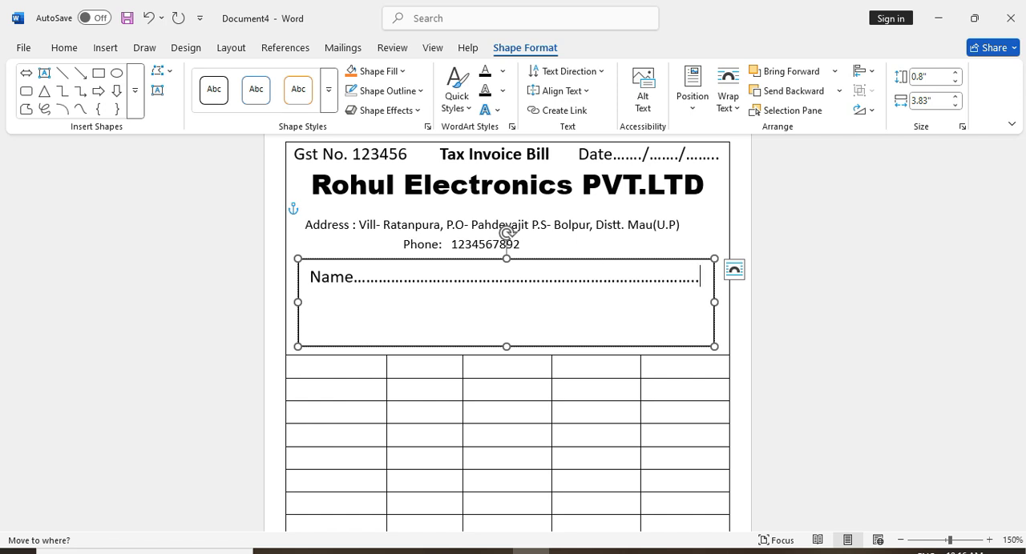
pyautogui.press('Return')
pyautogui.write('Address........................................D')
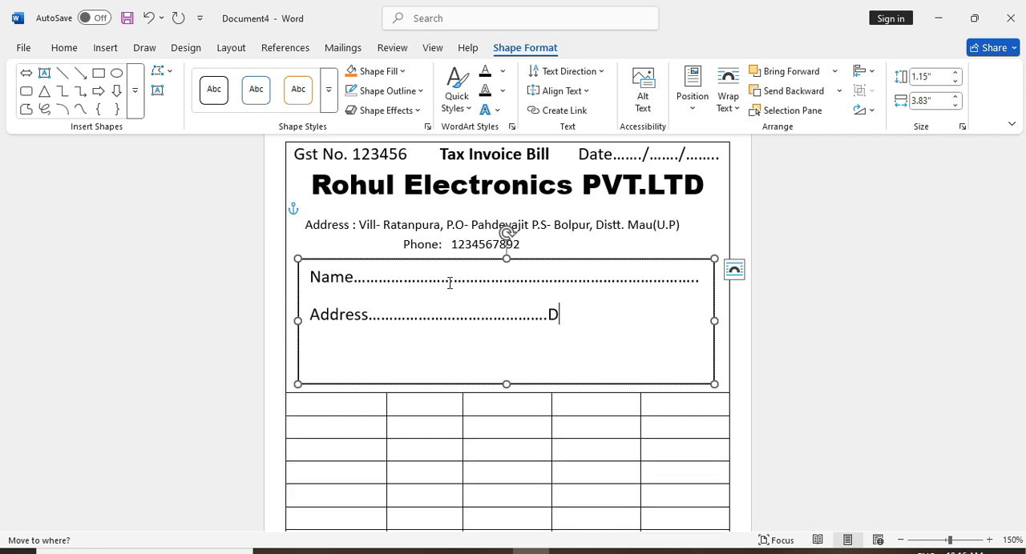
pyautogui.write('ate..........................')
pyautogui.press('Return')
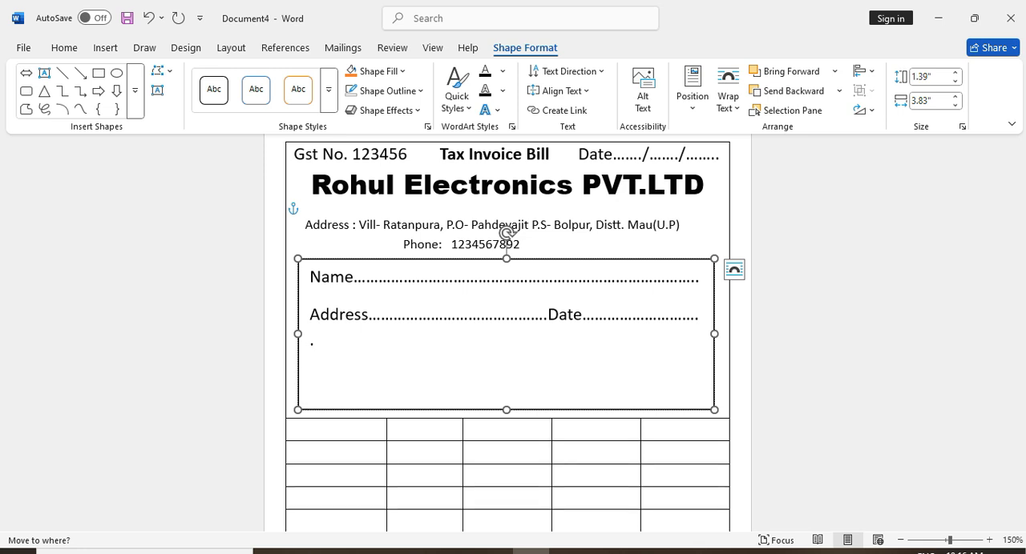
pyautogui.write('Mo')
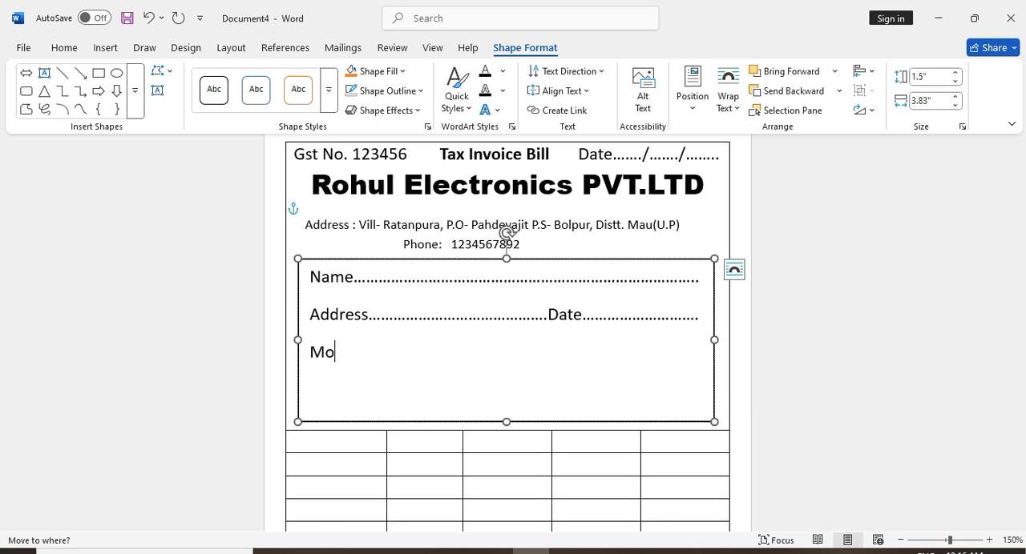
pyautogui.write('b.....................................Em')
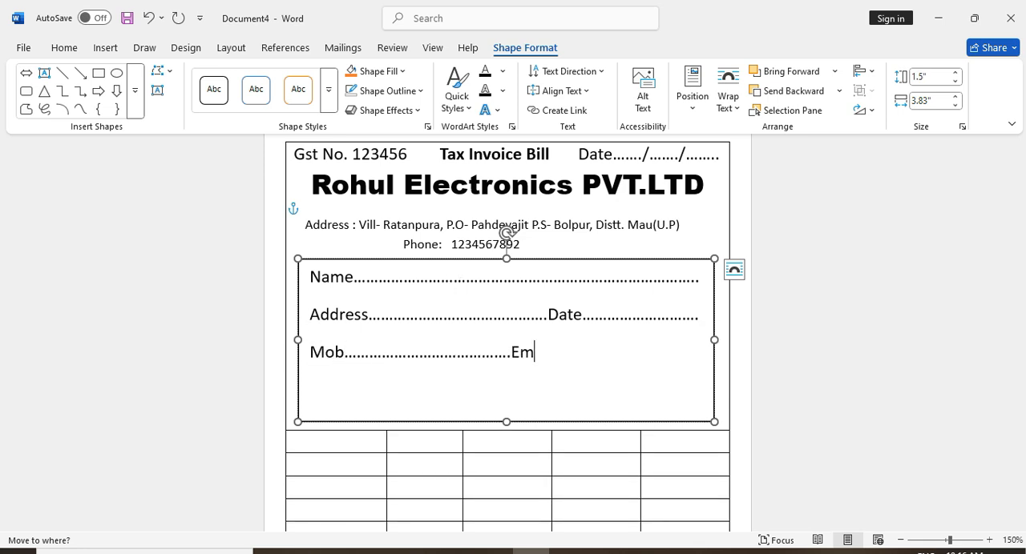
pyautogui.write('ail.................................')
# Resize the customer details text box to 1.42" high by 3.94" wide and remove its outline
pyautogui.moveTo(714, 340); pyautogui.dragTo(726, 340)
pyautogui.moveTo(512, 420); pyautogui.dragTo(510, 406)
pyautogui.click(376, 90)
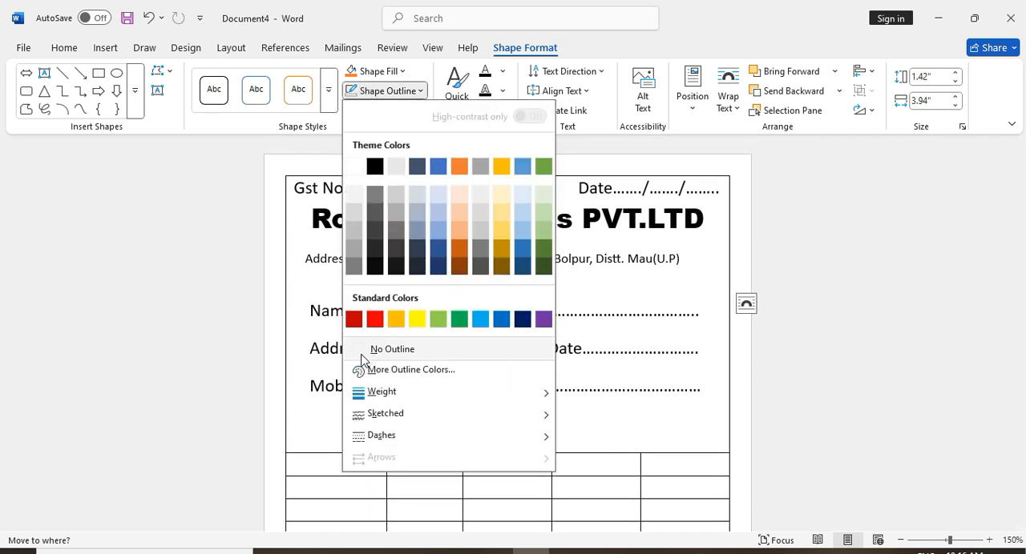
pyautogui.click(362, 353)
# Remove the space after the Name, Address and Mob paragraphs in the customer details text box
pyautogui.moveTo(708, 388); pyautogui.dragTo(311, 304)
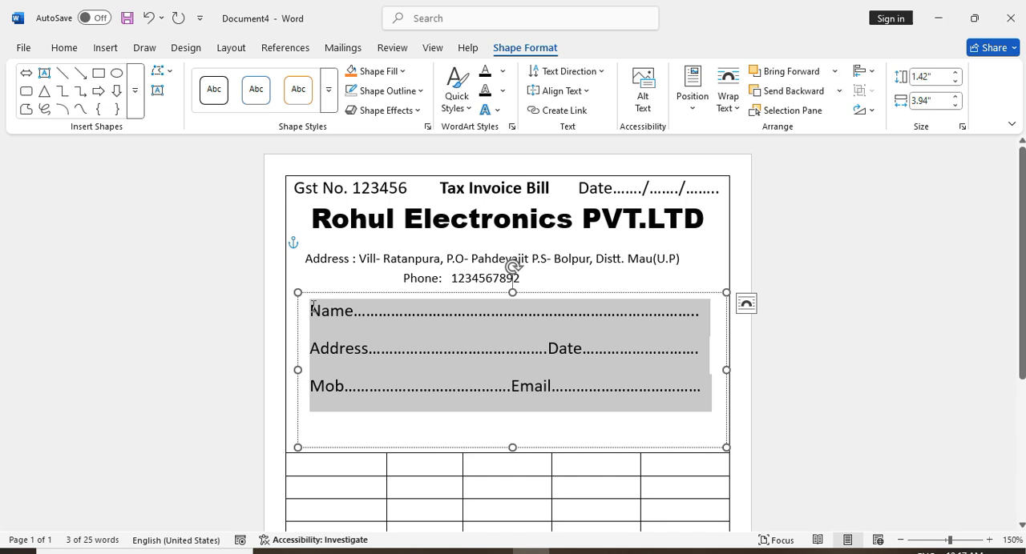
pyautogui.click(64, 48)
pyautogui.click(405, 101)
pyautogui.click(413, 293)
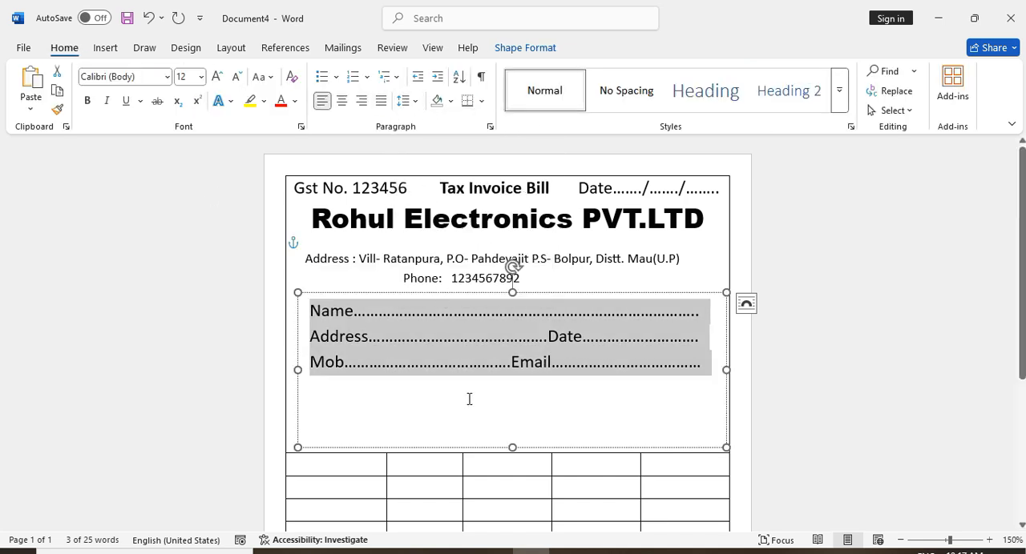
pyautogui.click(705, 260)
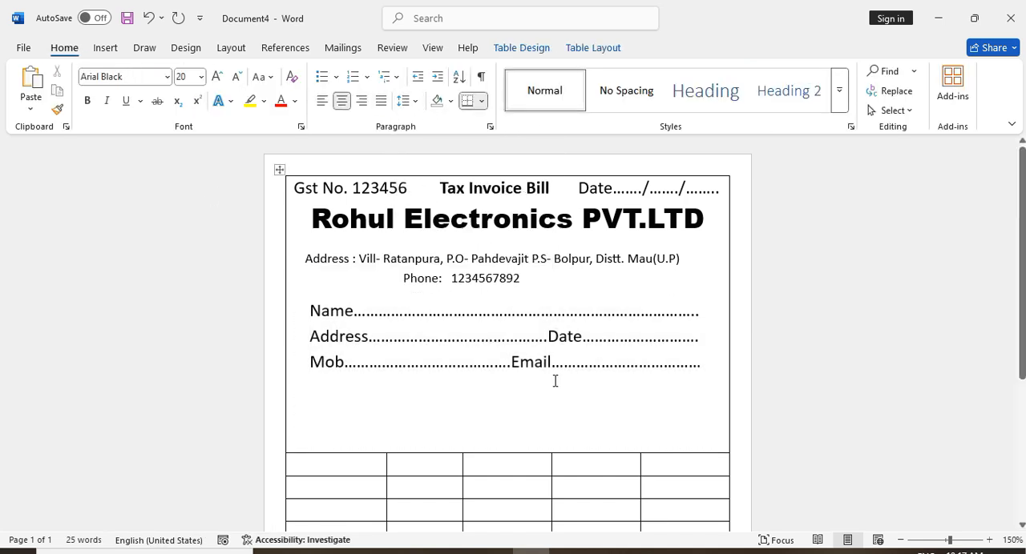
# Move the customer details text box up close to the phone line and shorten it to fit above the item rows
pyautogui.click(519, 336)
pyautogui.moveTo(542, 298); pyautogui.dragTo(539, 249)
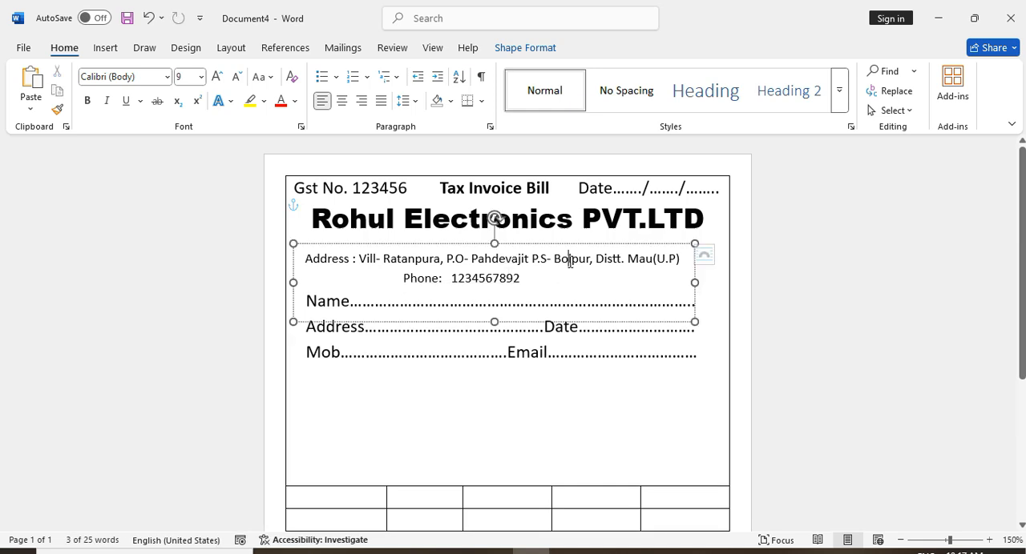
pyautogui.moveTo(537, 415); pyautogui.dragTo(578, 348)
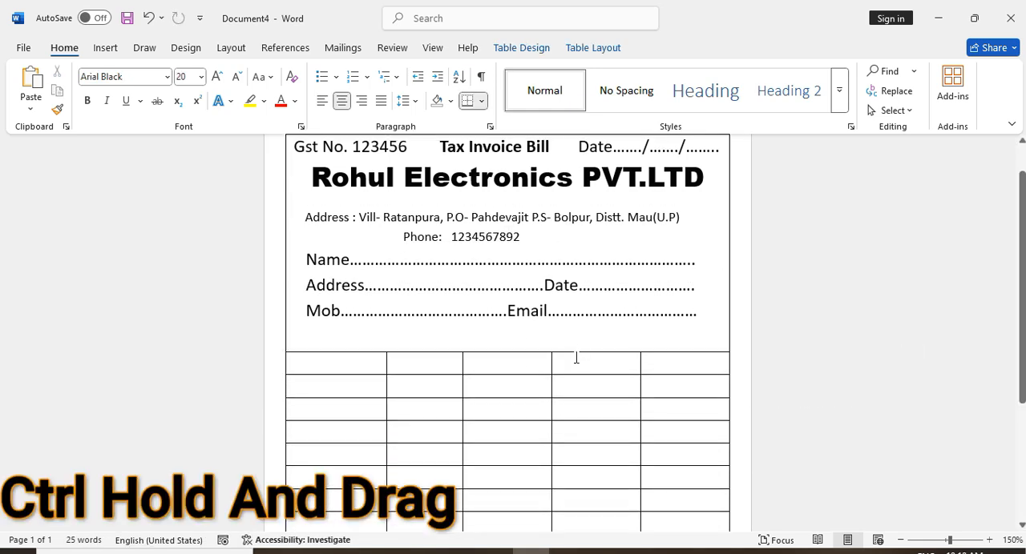
pyautogui.click(508, 393)
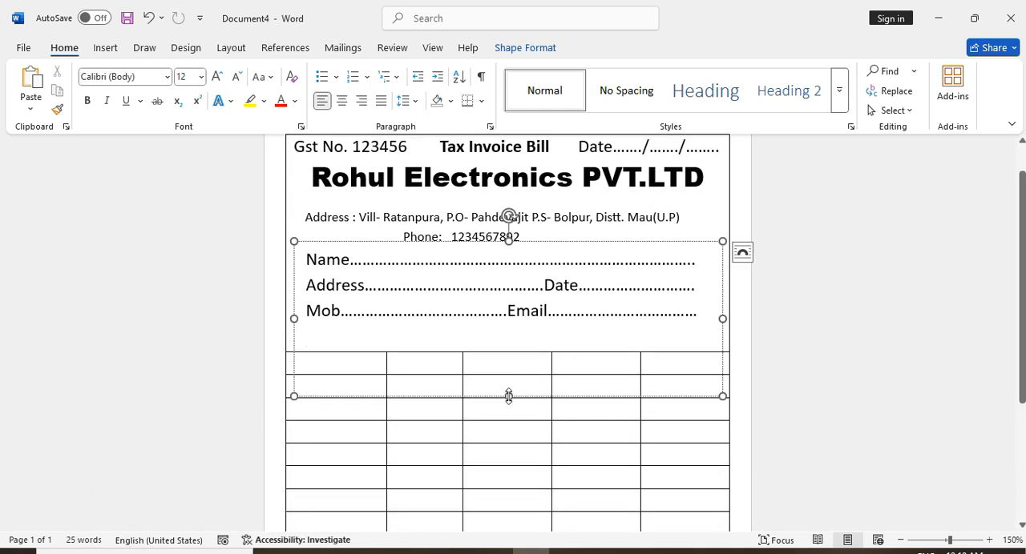
pyautogui.moveTo(508, 394); pyautogui.dragTo(558, 337)
pyautogui.click(550, 355)
# Enter the column headings S.no, Particulars, Qty, Rate and Amount in the first item row and centre them
pyautogui.click(352, 351)
pyautogui.scroll(-5, 805, 256)
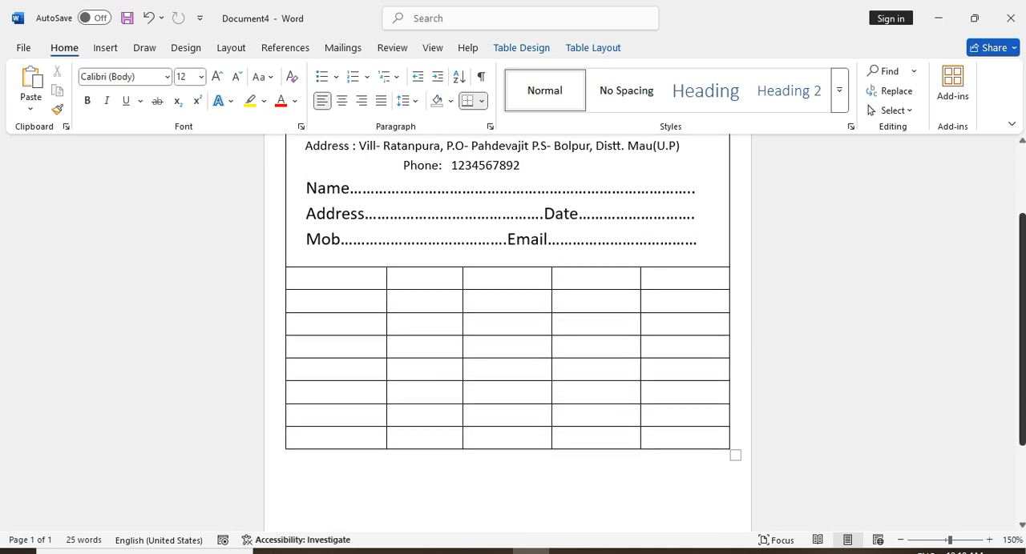
pyautogui.scroll(3, 789, 304)
pyautogui.write('S.no')
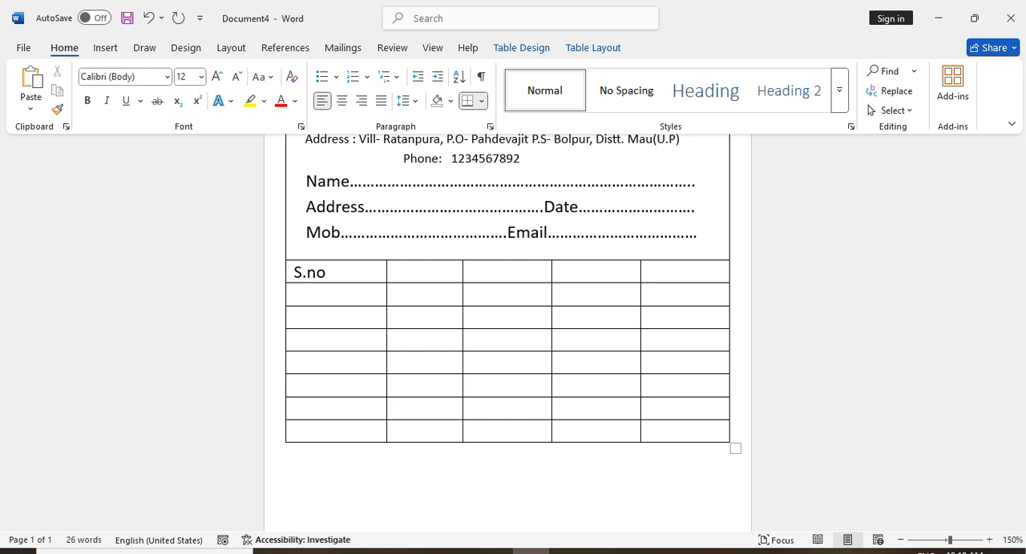
pyautogui.click(425, 280)
pyautogui.write('Particulars')
pyautogui.click(505, 268)
pyautogui.write('Qty')
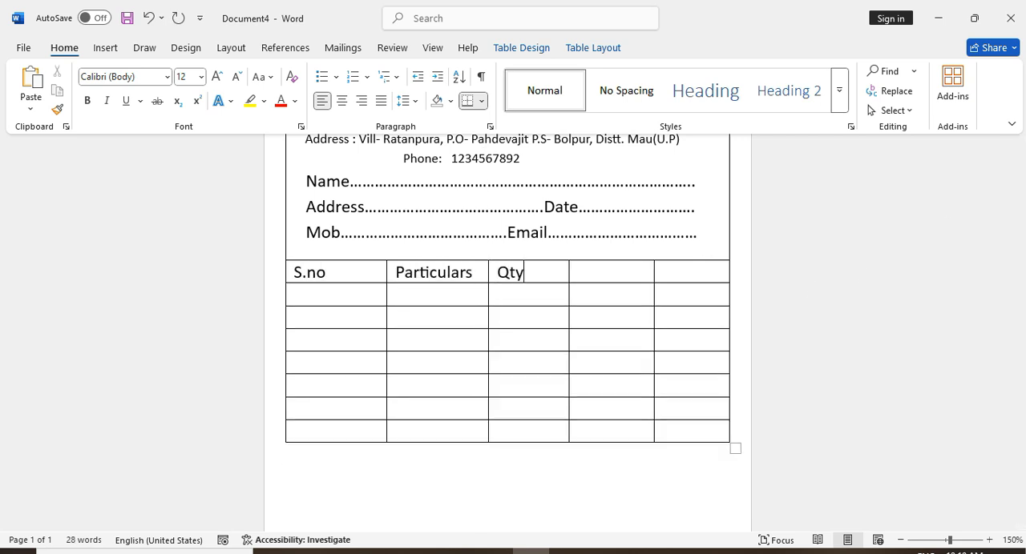
pyautogui.press('Tab')
pyautogui.write('Rate')
pyautogui.click(691, 275)
pyautogui.write('Amount')
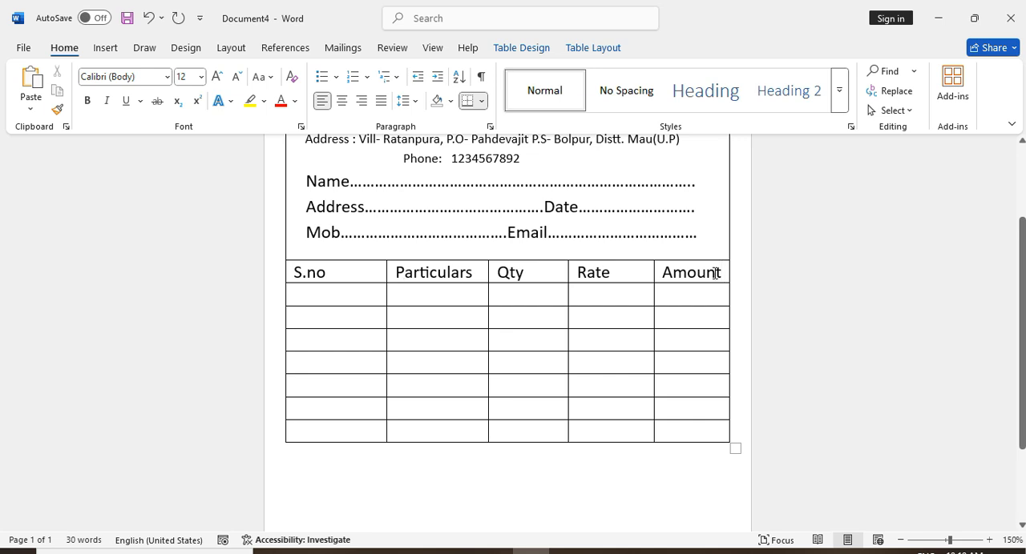
pyautogui.moveTo(715, 274); pyautogui.dragTo(302, 274)
pyautogui.click(343, 102)
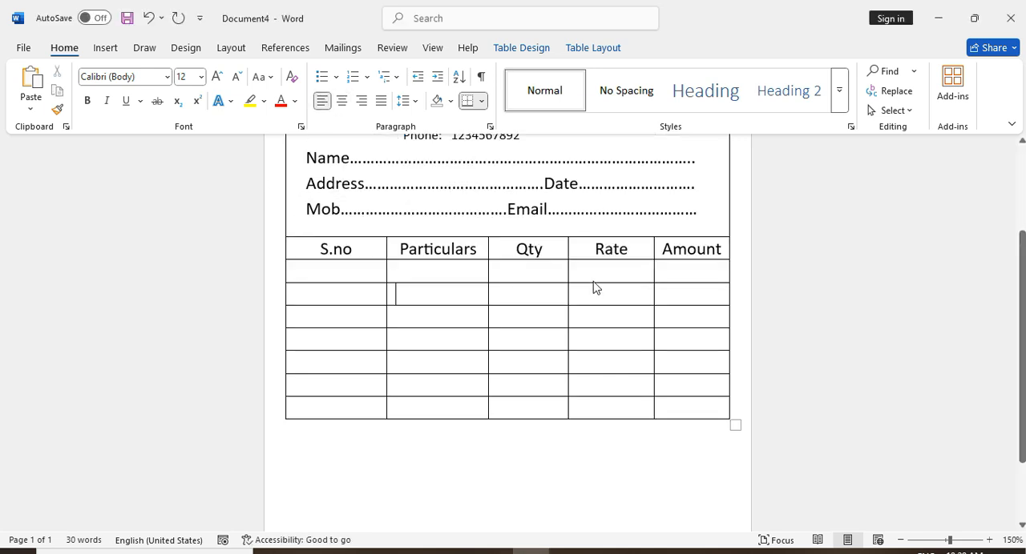
# Stretch the empty row below the column headings downward and merge the cells of the table's last row
pyautogui.moveTo(590, 283); pyautogui.dragTo(596, 439)
pyautogui.scroll(-3, 727, 476)
pyautogui.moveTo(680, 446); pyautogui.dragTo(299, 447)
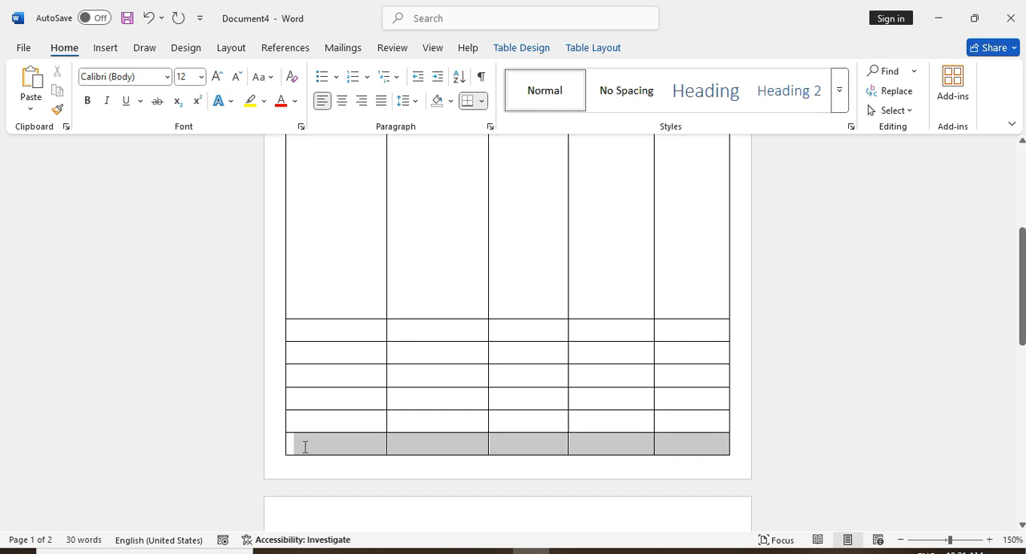
pyautogui.click(577, 48)
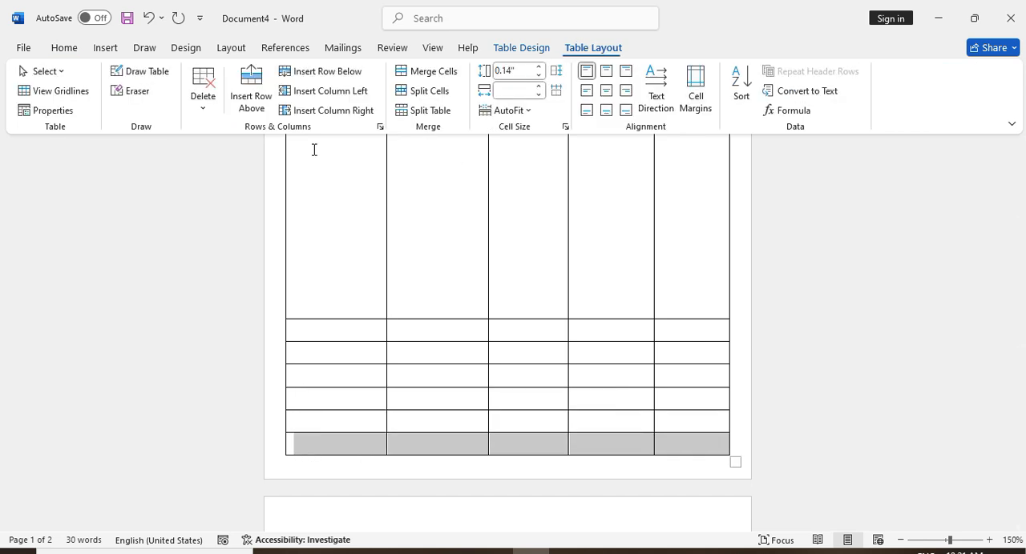
pyautogui.click(427, 71)
# Enter "Signature" in the merged last row of the table
pyautogui.click(363, 449)
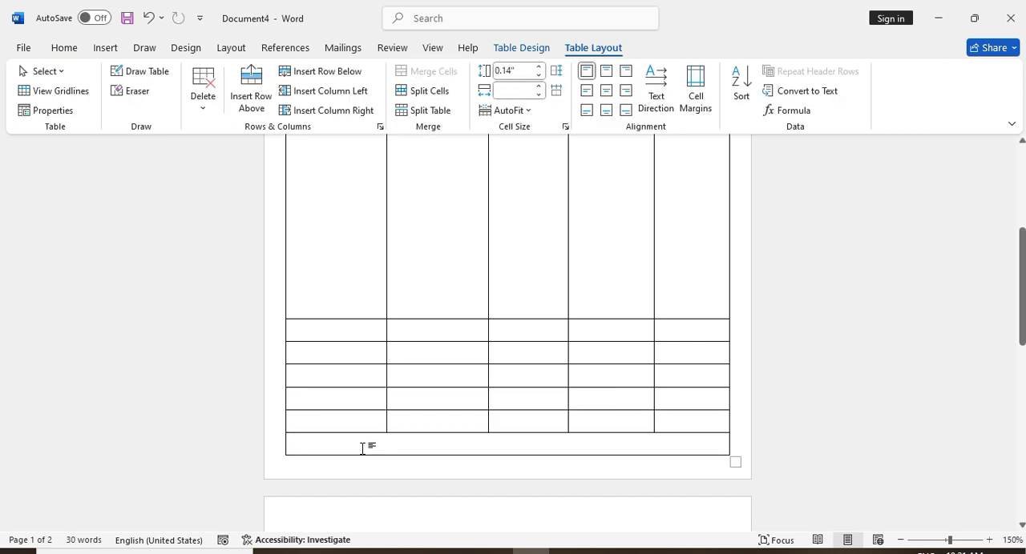
pyautogui.write('Signature')
# Set the vertical alignment of the "Signature" cell in the table's last row to Bottom
pyautogui.moveTo(364, 446); pyautogui.dragTo(294, 446)
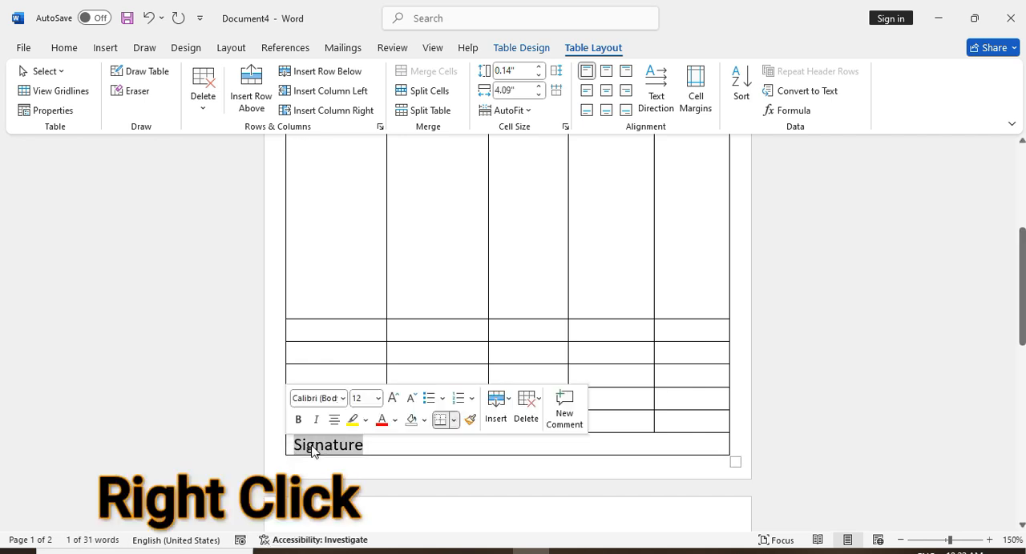
pyautogui.rightClick(312, 451)
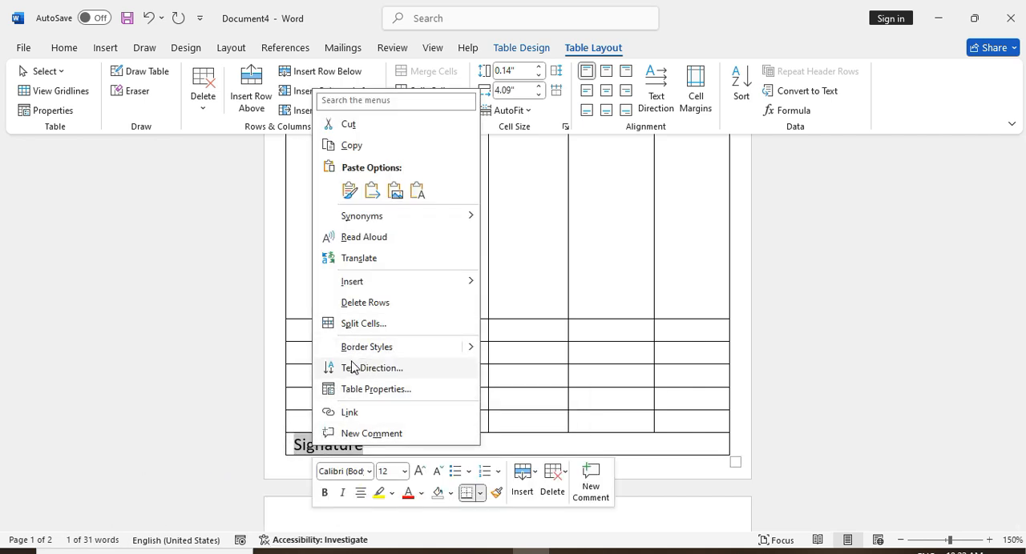
pyautogui.click(351, 390)
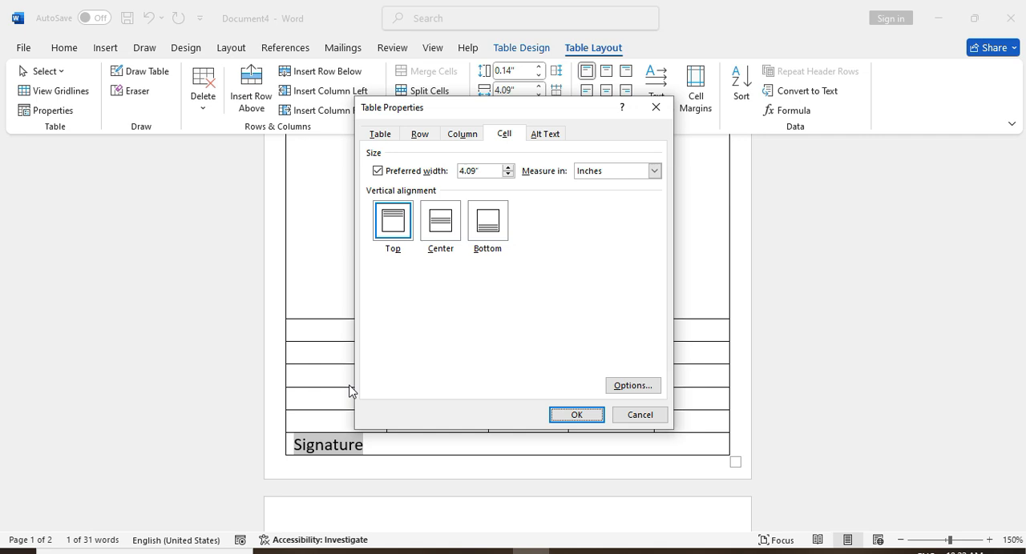
pyautogui.click(505, 138)
pyautogui.click(489, 233)
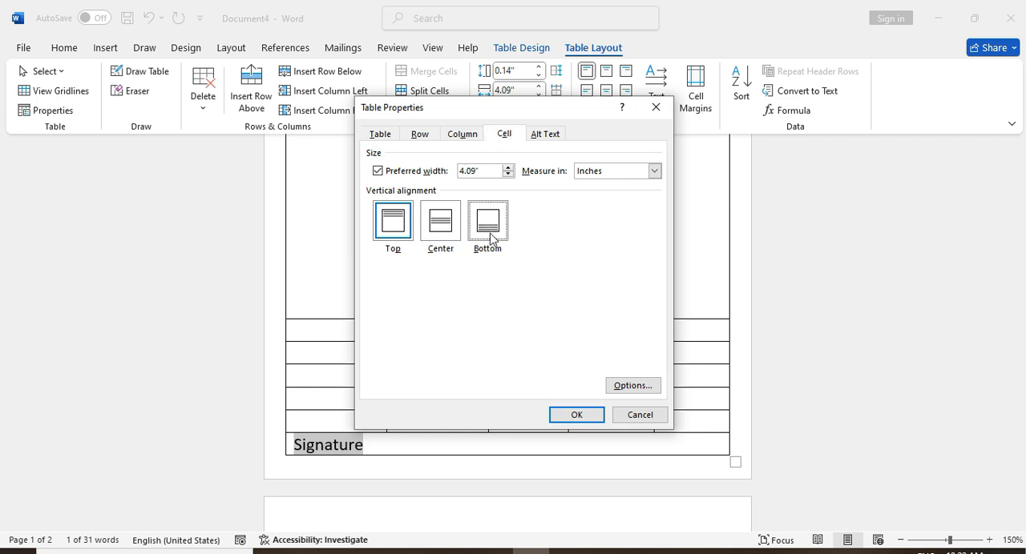
pyautogui.click(574, 417)
# Shift the "Signature" text toward the right end of its row and stretch the row taller
pyautogui.press('Left')
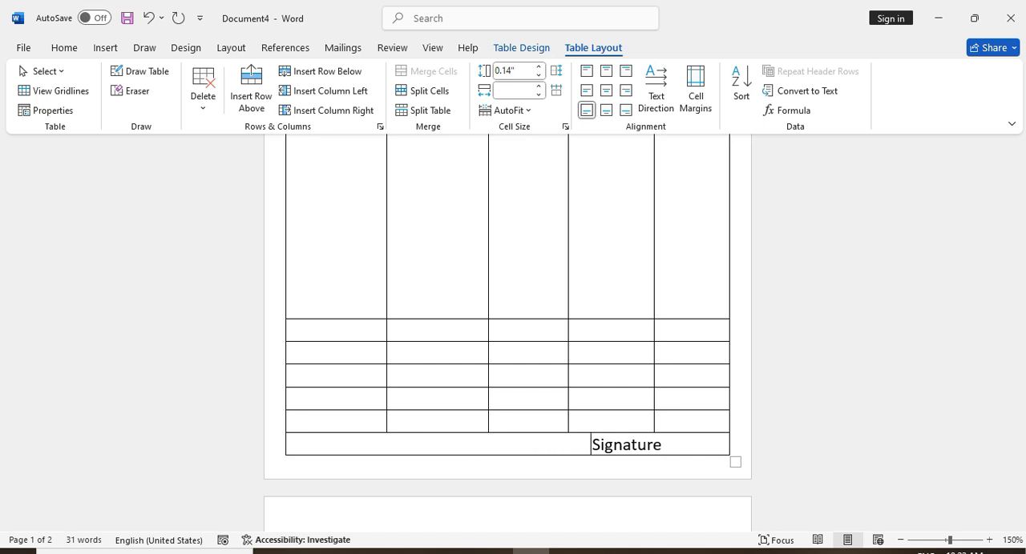
pyautogui.press('BackSpace')
pyautogui.press('BackSpace')
pyautogui.moveTo(399, 319); pyautogui.dragTo(410, 303)
pyautogui.moveTo(532, 474); pyautogui.dragTo(536, 488)
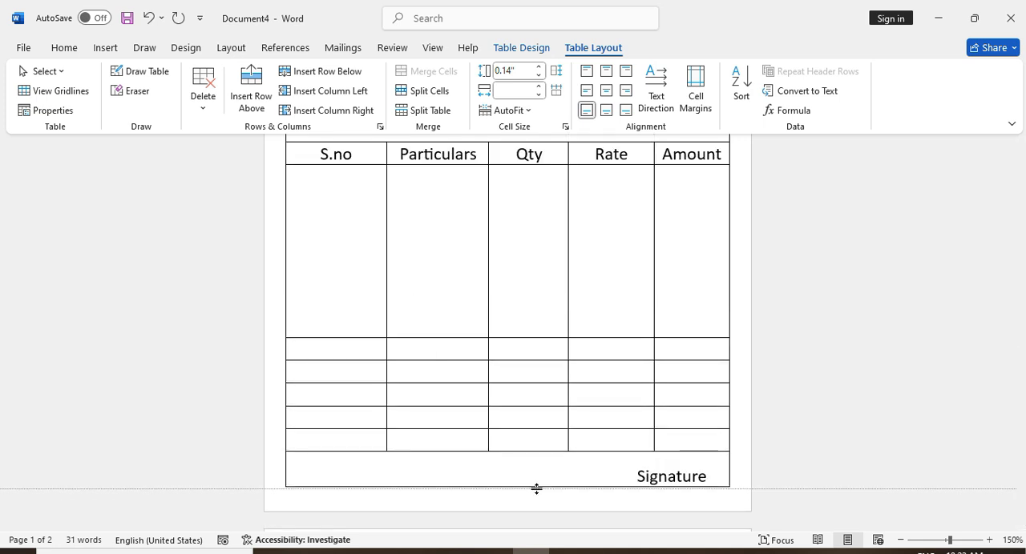
# Enter "In Word" in the row above Signature and Total, Dis., Gst. and Total down the Rate column above it
pyautogui.click(348, 441)
pyautogui.write('In Word')
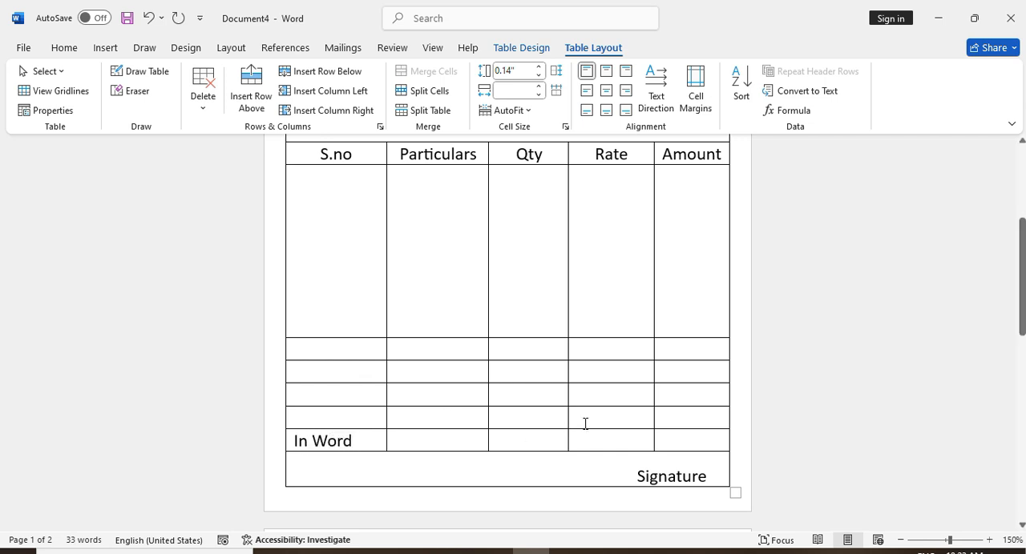
pyautogui.write('Total')
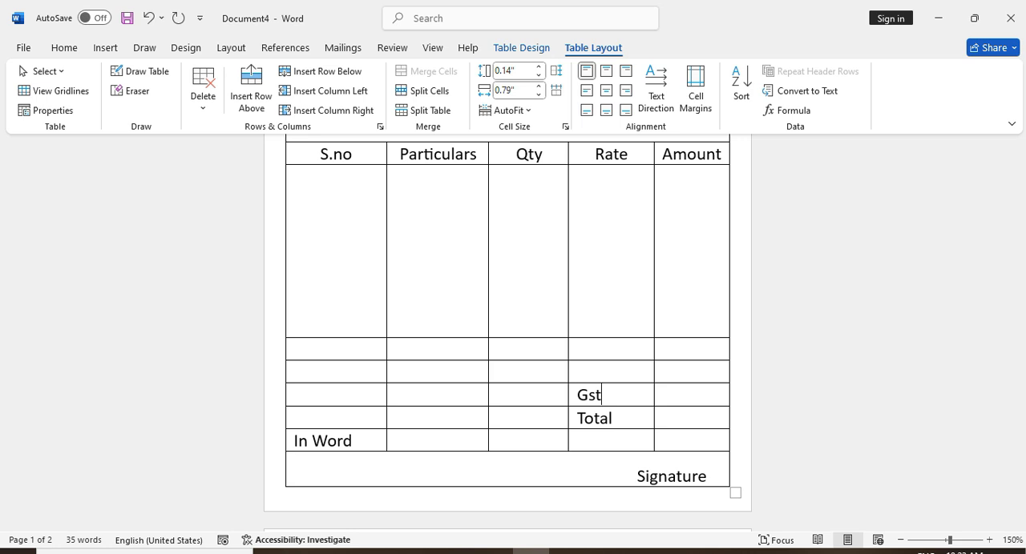
pyautogui.write('Dis.')
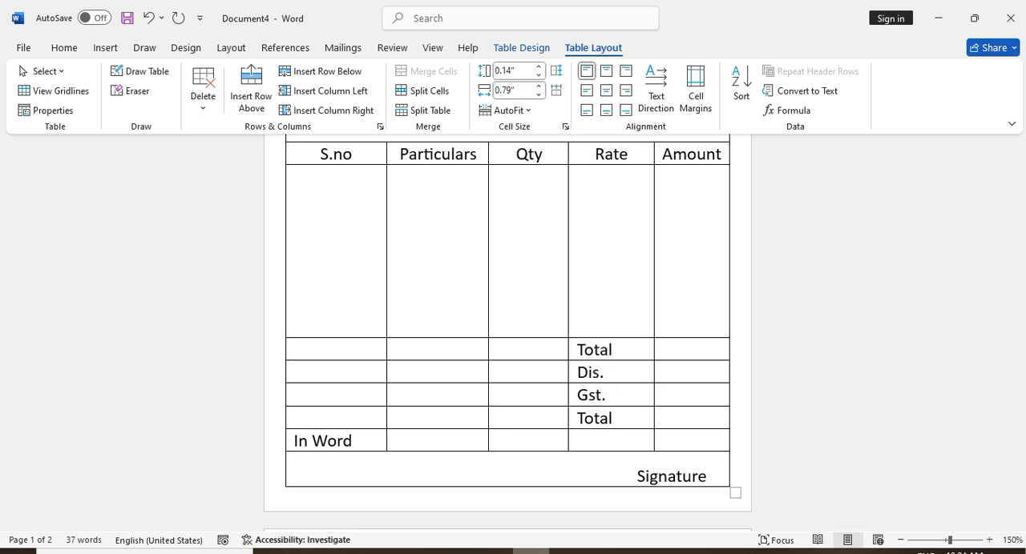
# Merge all cells of the "In Word" row into one cell
pyautogui.press('Tab')
pyautogui.moveTo(657, 444); pyautogui.dragTo(343, 441)
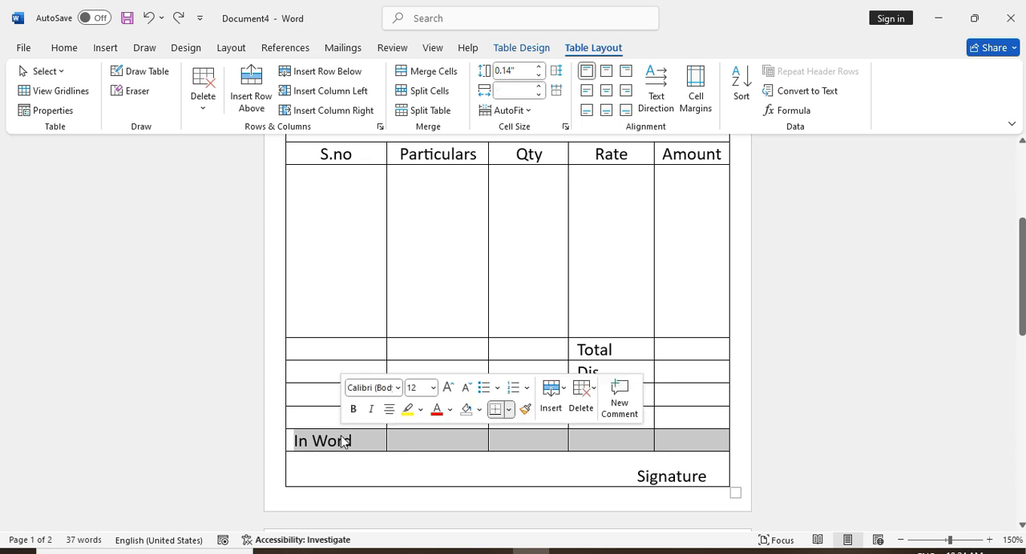
pyautogui.click(423, 71)
# Narrow the S.no and Qty columns and widen the Particulars and Amount columns of the item table
pyautogui.scroll(2, 383, 271)
pyautogui.moveTo(384, 271); pyautogui.dragTo(346, 265)
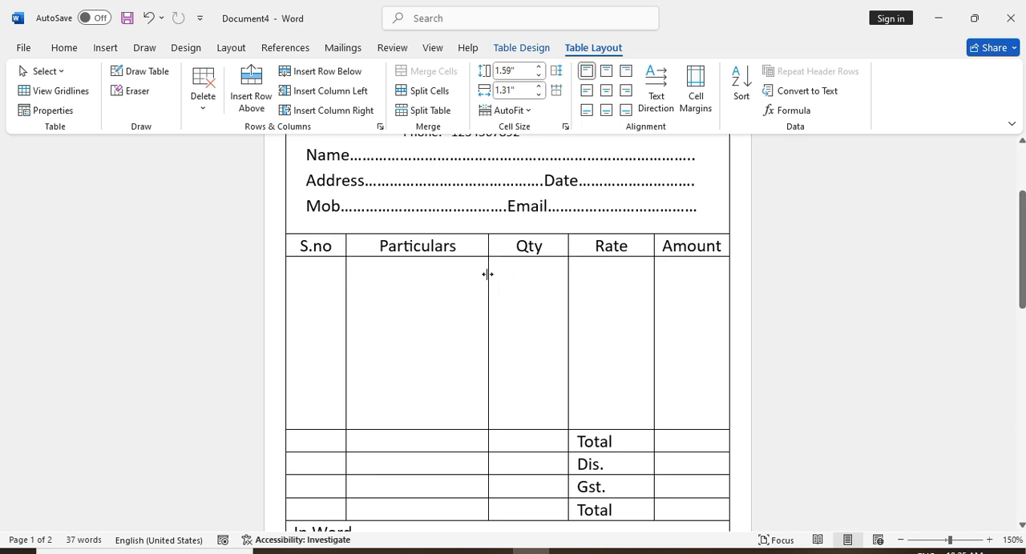
pyautogui.moveTo(488, 274)
pyautogui.mouseDown()
pyautogui.moveTo(457, 275)
pyautogui.moveTo(513, 281)
pyautogui.moveTo(495, 268)
pyautogui.mouseUp()
pyautogui.moveTo(568, 273); pyautogui.dragTo(550, 273)
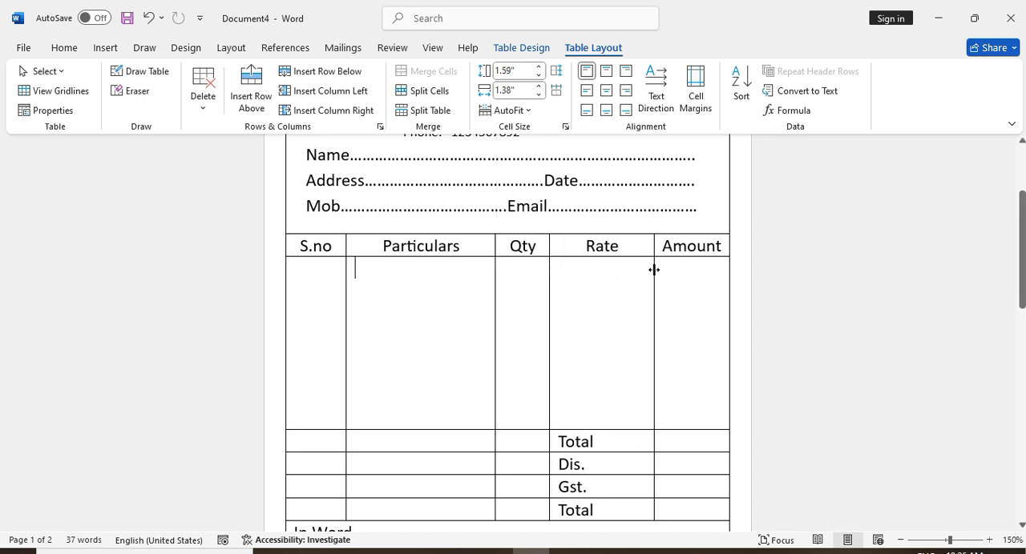
pyautogui.moveTo(653, 270); pyautogui.dragTo(630, 277)
# Merge the blank cells beneath each of the S.no, Particulars and Qty headings into one tall cell per column
pyautogui.moveTo(1021, 250)
pyautogui.mouseDown()
pyautogui.moveTo(1020, 308)
pyautogui.moveTo(1017, 267)
pyautogui.mouseUp()
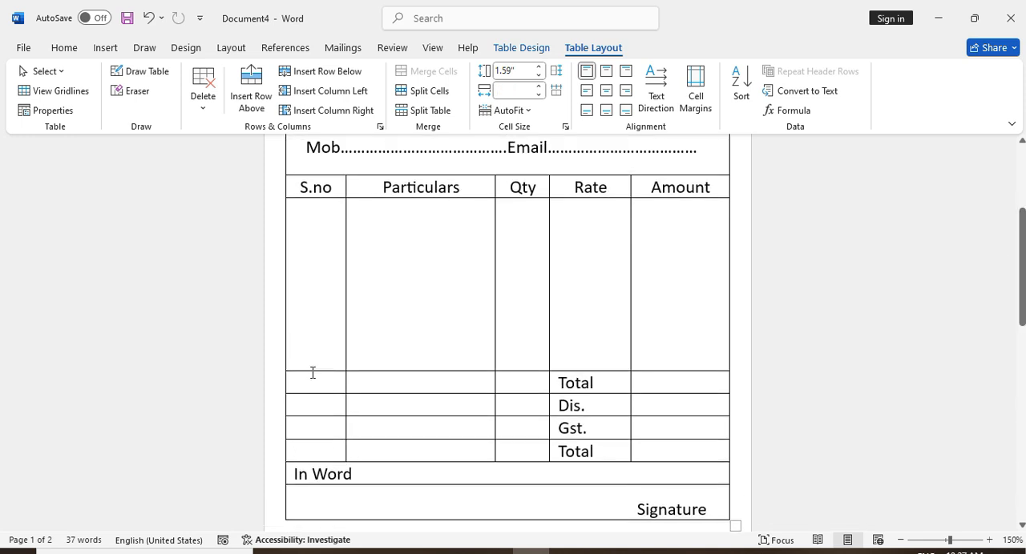
pyautogui.moveTo(313, 372); pyautogui.dragTo(316, 451)
pyautogui.click(424, 71)
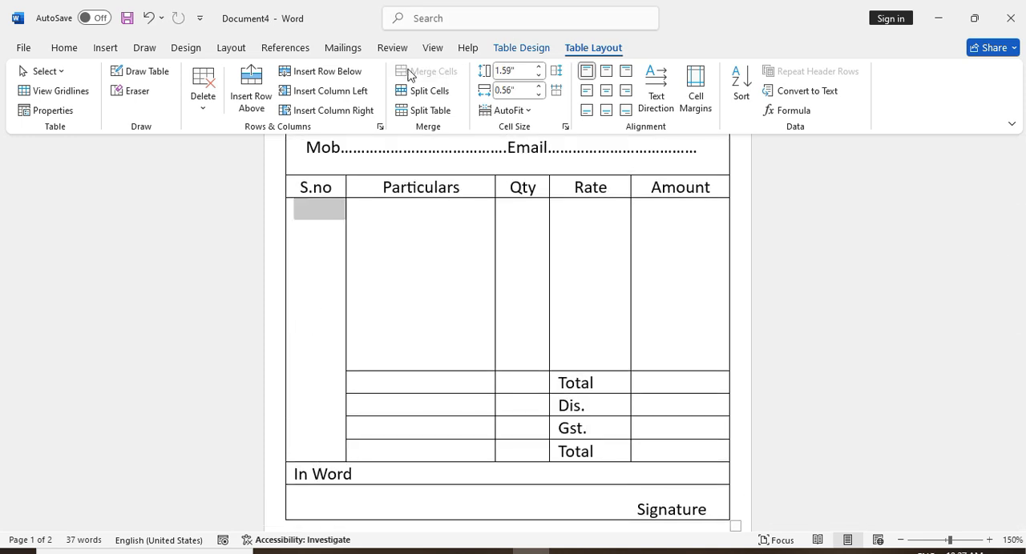
pyautogui.moveTo(378, 264); pyautogui.dragTo(402, 443)
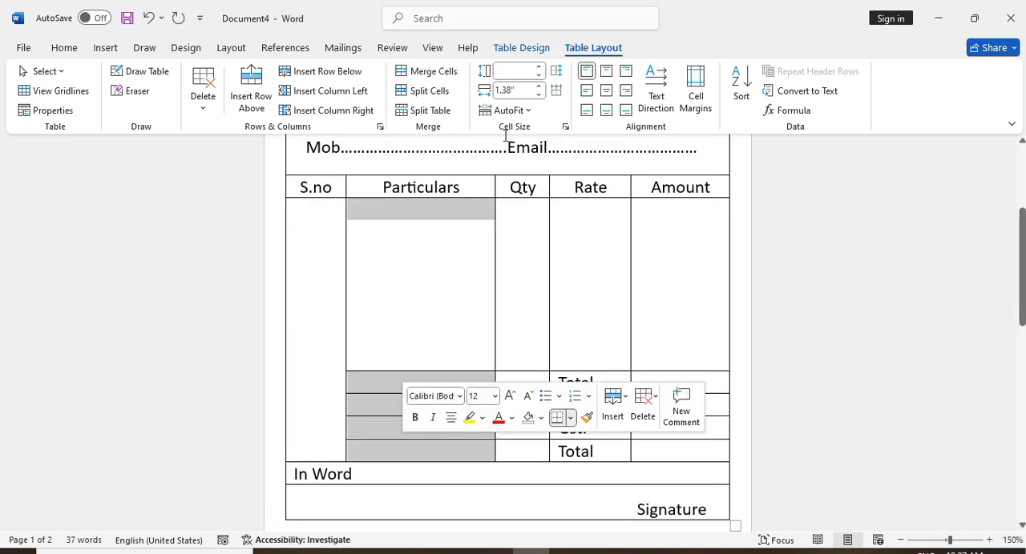
pyautogui.click(425, 71)
pyautogui.click(411, 286)
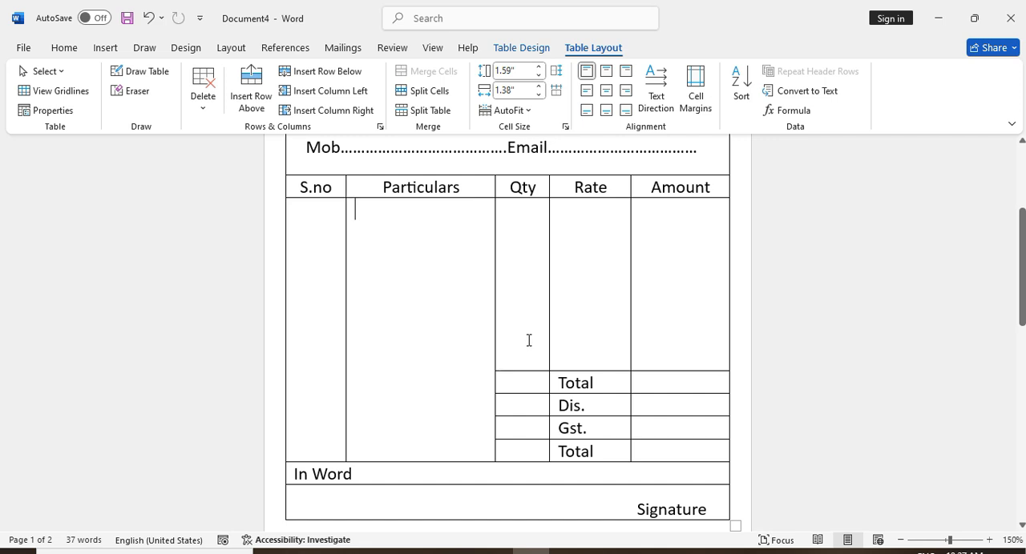
pyautogui.moveTo(528, 340); pyautogui.dragTo(526, 451)
pyautogui.click(424, 71)
pyautogui.click(476, 227)
# Bold the column headings row and the Total, Dis., Gst. and Total labels
pyautogui.moveTo(685, 189); pyautogui.dragTo(314, 192)
pyautogui.click(64, 47)
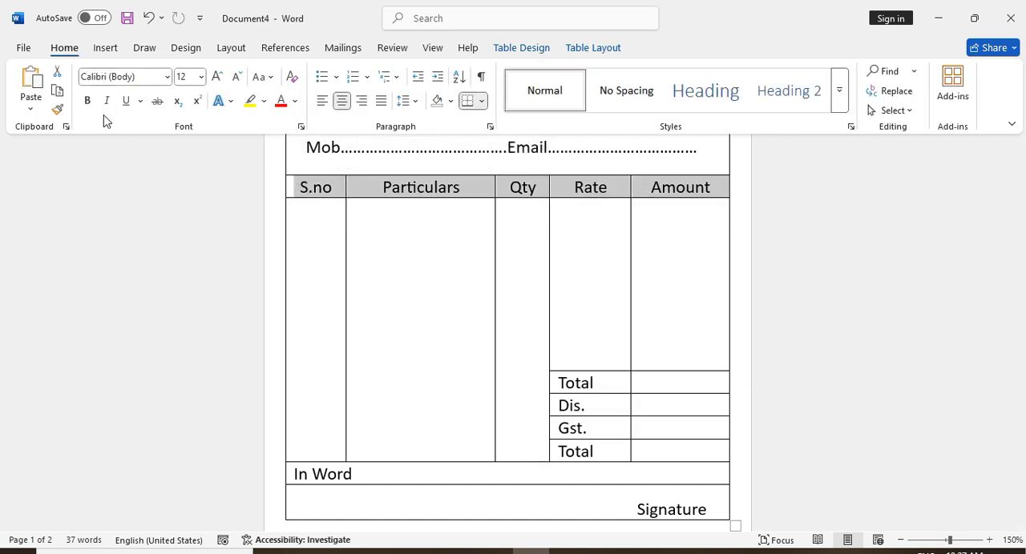
pyautogui.click(88, 101)
pyautogui.click(373, 230)
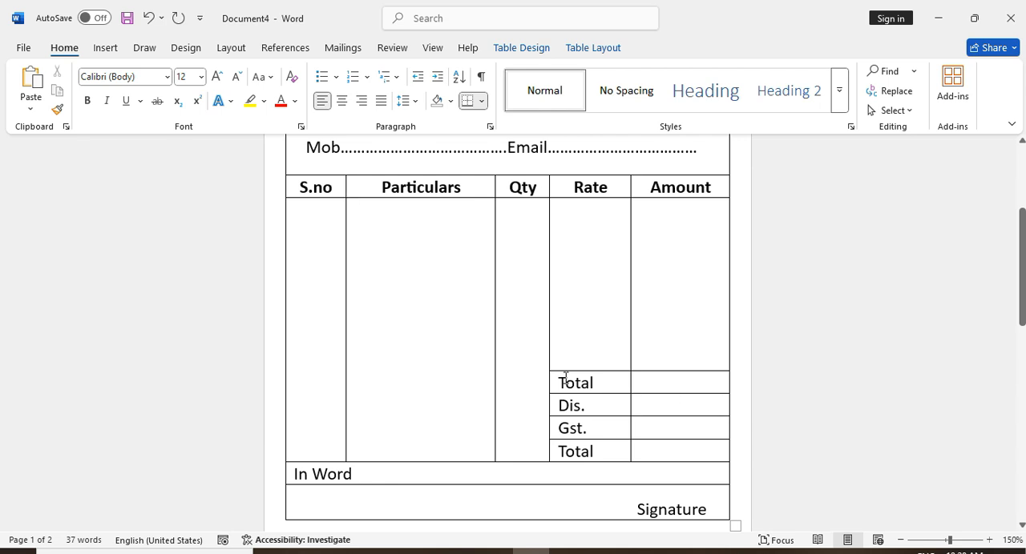
pyautogui.moveTo(565, 376); pyautogui.dragTo(573, 451)
pyautogui.click(88, 101)
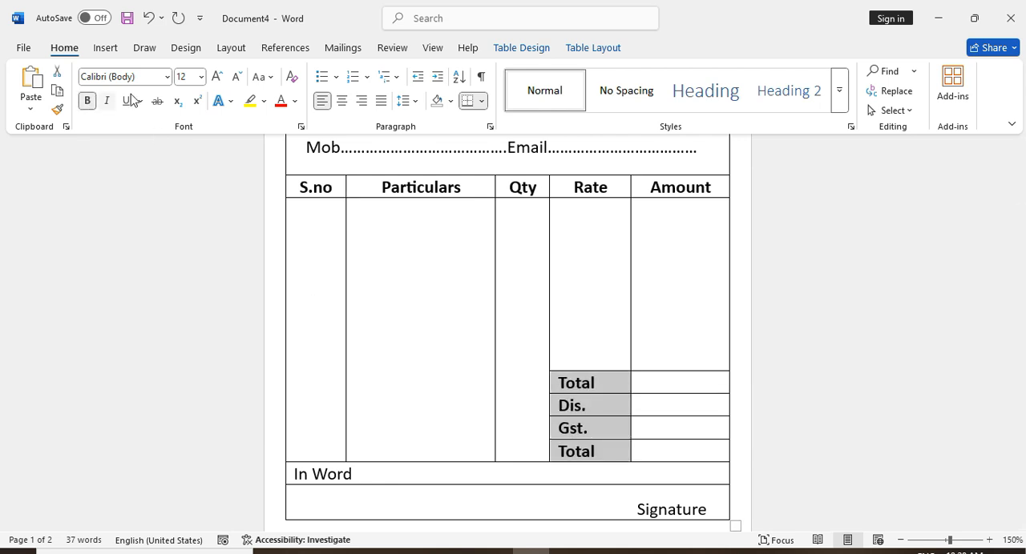
pyautogui.click(881, 553)
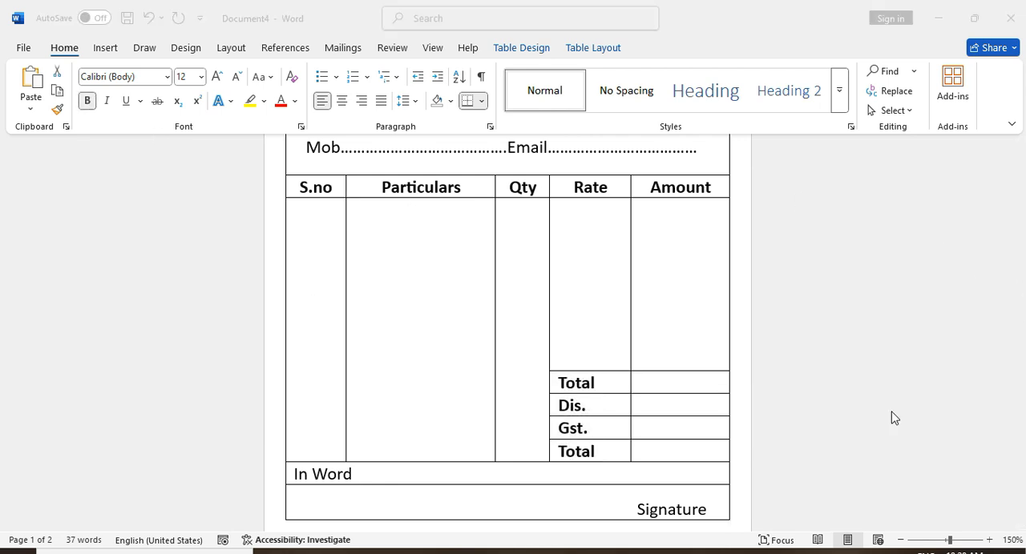
# Bold the "Signature" and "In Word" labels and add a colon after "In Word"
pyautogui.moveTo(708, 515); pyautogui.dragTo(638, 517)
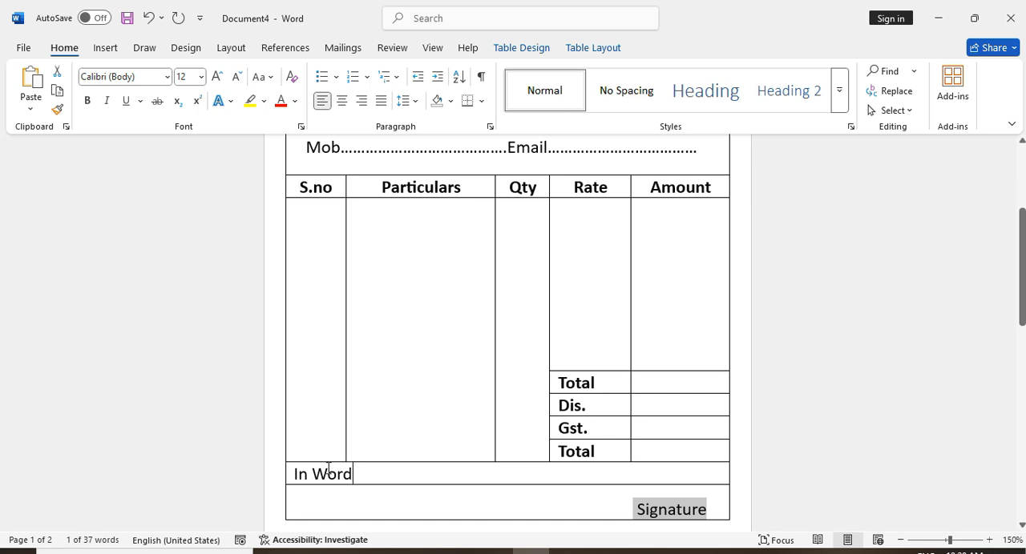
pyautogui.moveTo(354, 474); pyautogui.dragTo(294, 461)
pyautogui.click(88, 101)
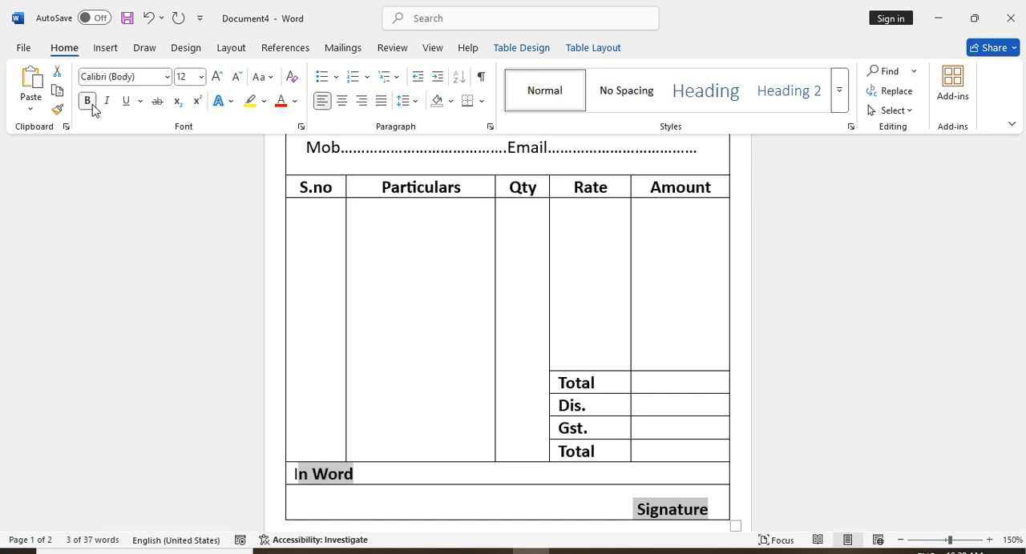
pyautogui.click(299, 474)
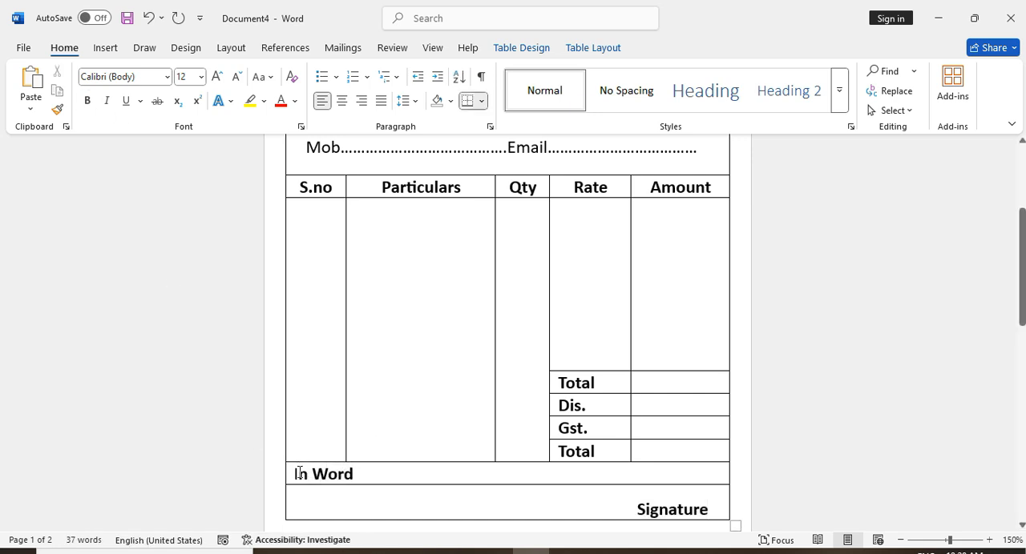
pyautogui.click(362, 476)
pyautogui.write(':')
# Try a larger font size on the "In Word:" label
pyautogui.moveTo(385, 479); pyautogui.dragTo(268, 479)
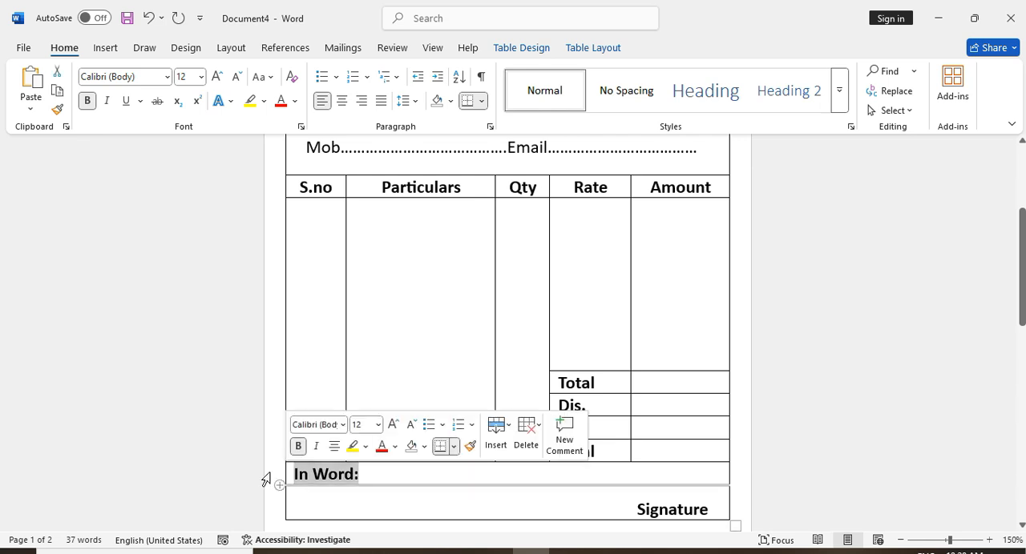
pyautogui.click(218, 76)
pyautogui.click(236, 78)
pyautogui.click(426, 373)
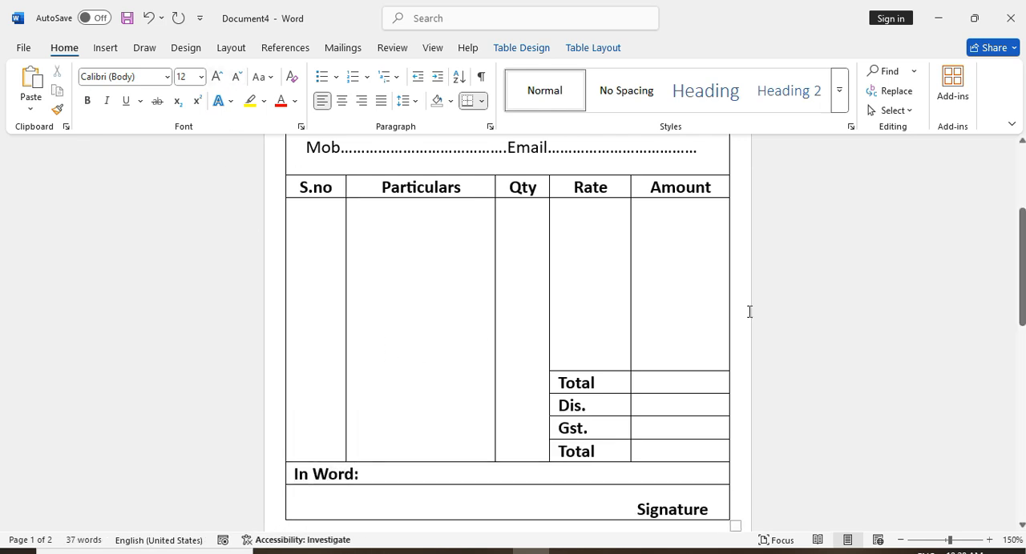
# Draw a horizontal straight line about 0.94" long at the "Signature" text in the last row
pyautogui.click(106, 49)
pyautogui.click(211, 72)
pyautogui.click(234, 113)
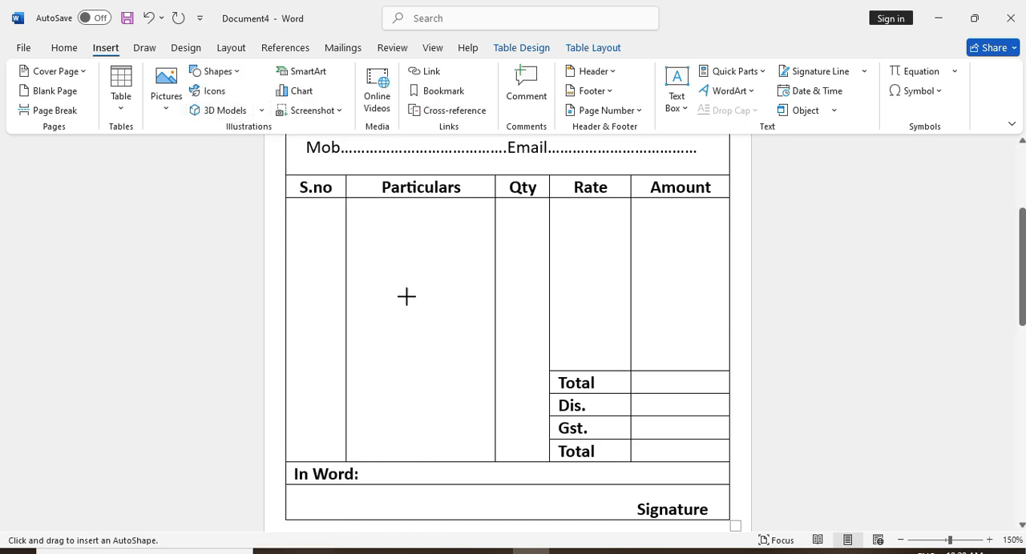
pyautogui.moveTo(615, 500); pyautogui.dragTo(725, 509)
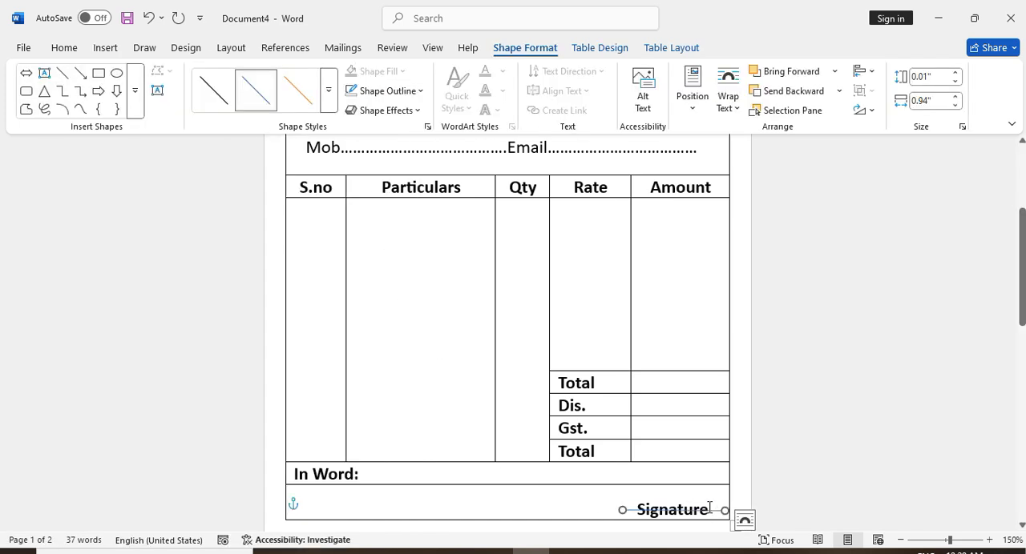
# Format the signature line with a black outline and a weight of 1½ pt
pyautogui.click(393, 91)
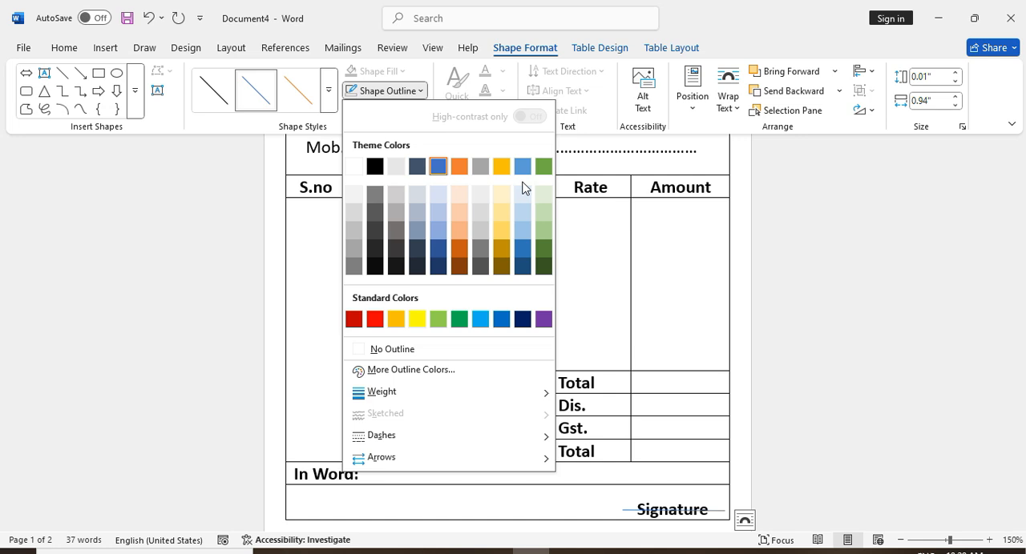
pyautogui.click(377, 172)
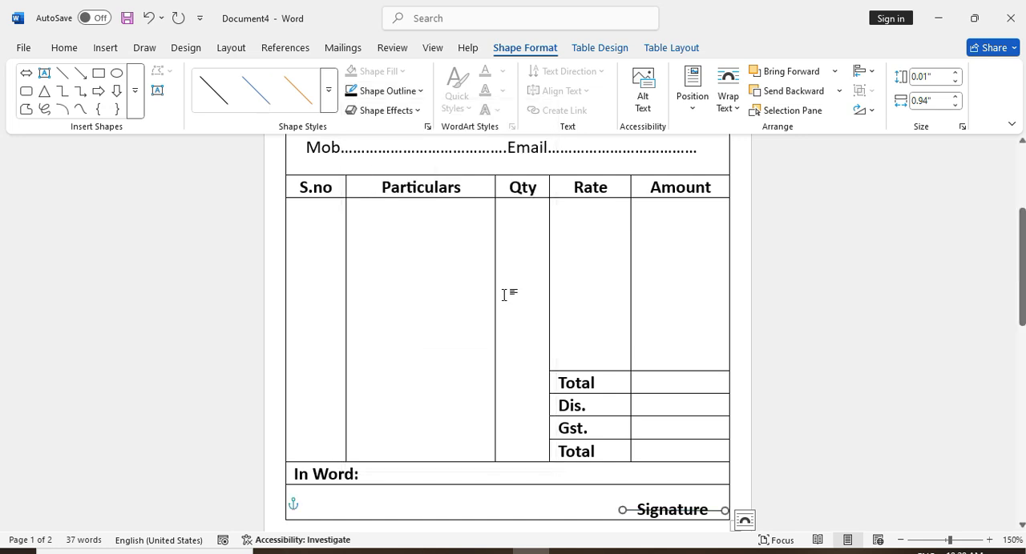
pyautogui.click(400, 96)
pyautogui.moveTo(462, 392)
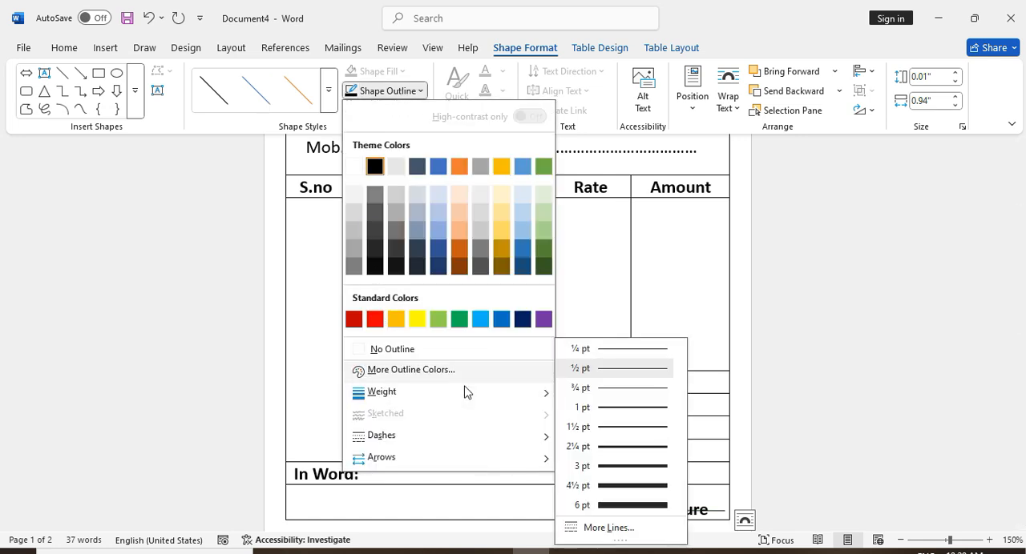
pyautogui.click(629, 429)
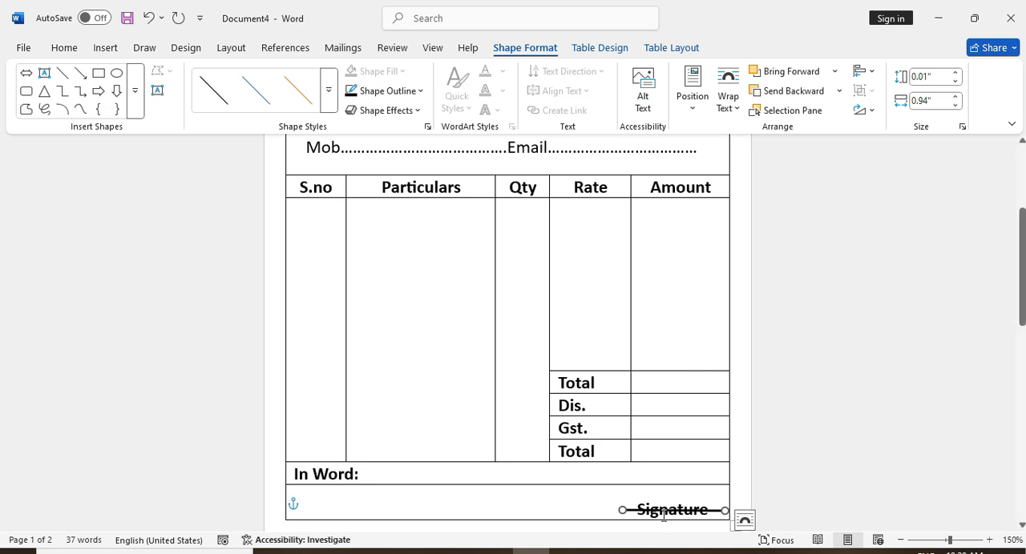
# Move the line just above the "Signature" text, level it by adjusting its ends, and leave it selected
pyautogui.moveTo(649, 510); pyautogui.dragTo(652, 501)
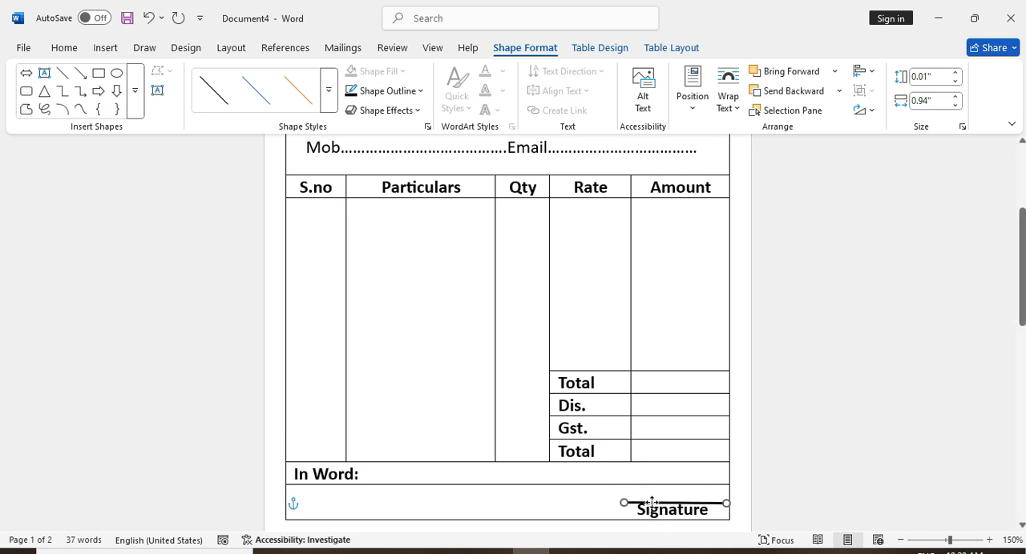
pyautogui.moveTo(727, 503); pyautogui.dragTo(717, 502)
pyautogui.click(700, 502)
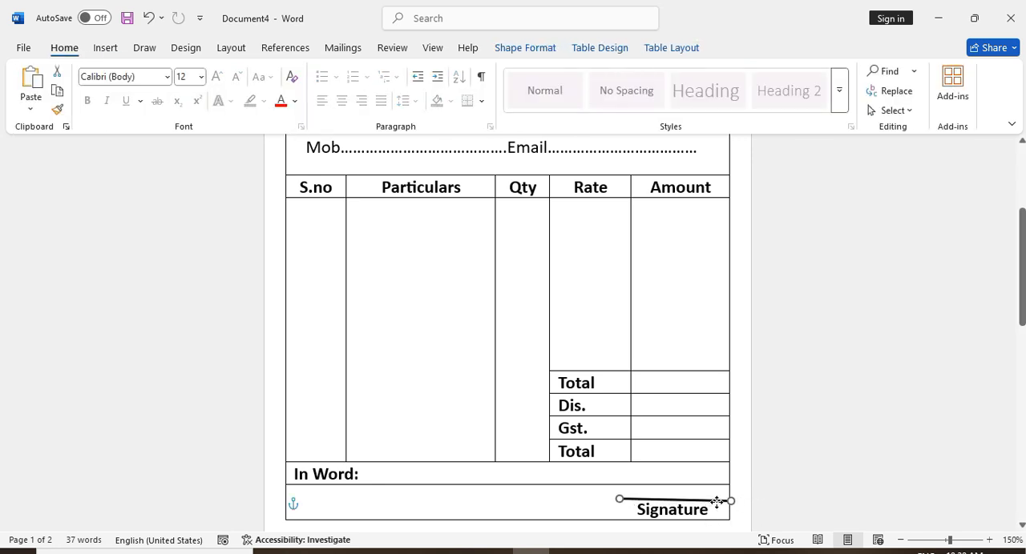
pyautogui.moveTo(619, 499); pyautogui.dragTo(622, 500)
pyautogui.click(609, 504)
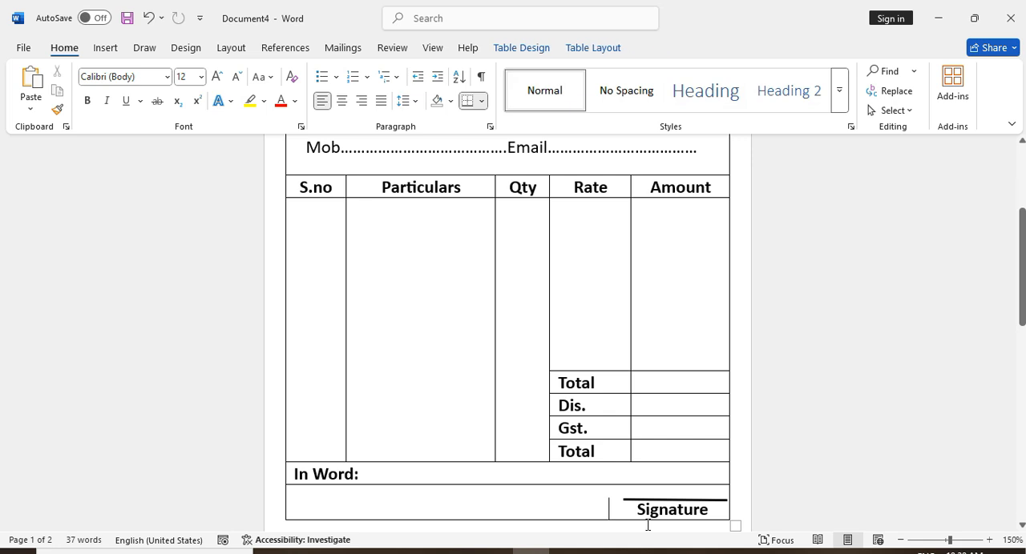
pyautogui.click(657, 499)
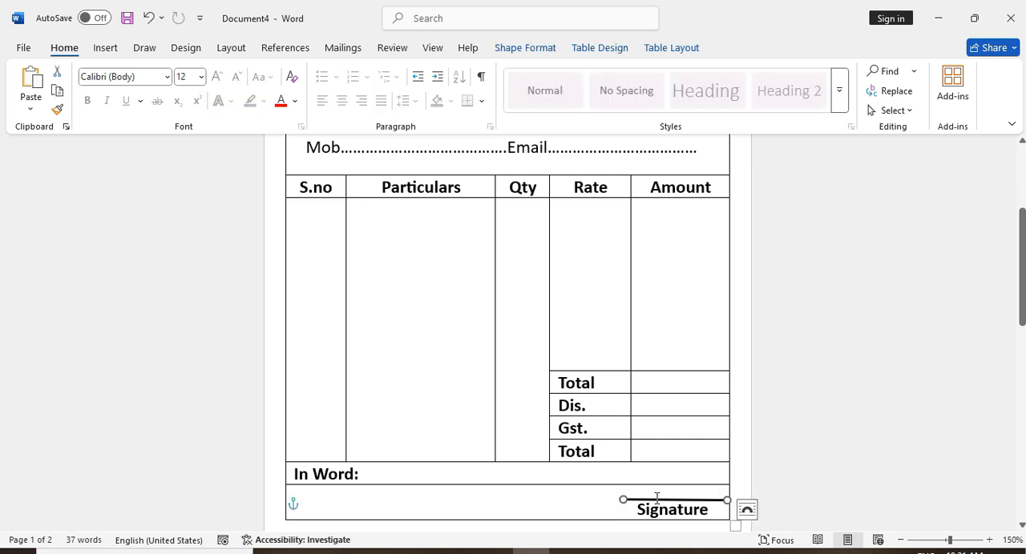
# Set the signature line's weight to 1 pt and nudge the line slightly closer to the "Signature" text
pyautogui.click(530, 48)
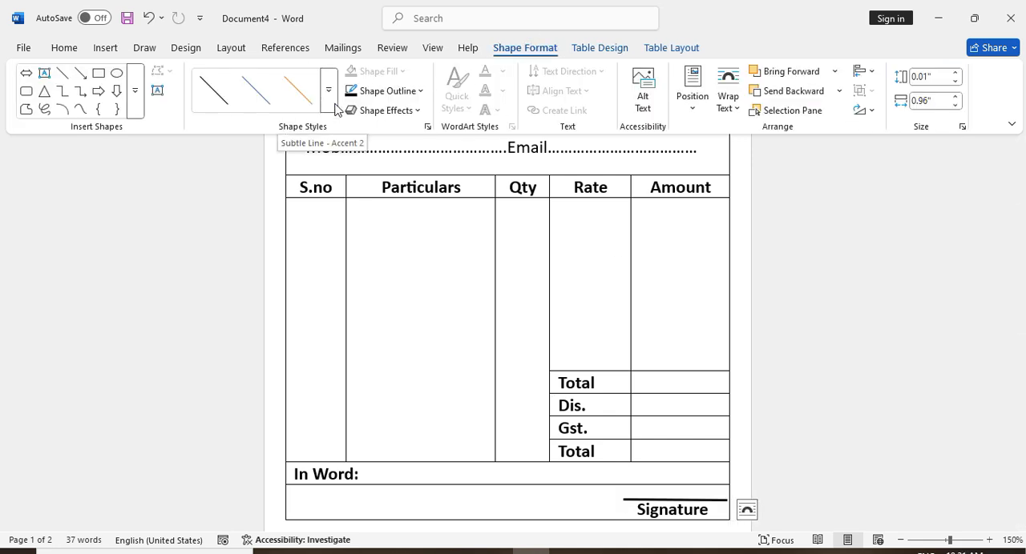
pyautogui.click(385, 91)
pyautogui.moveTo(396, 392)
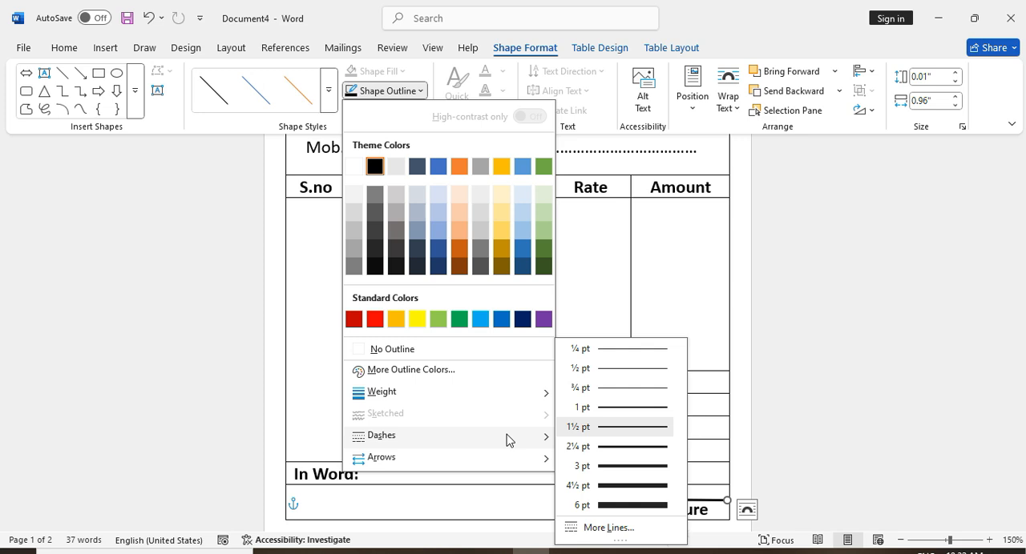
pyautogui.click(603, 409)
pyautogui.click(572, 510)
pyautogui.click(657, 499)
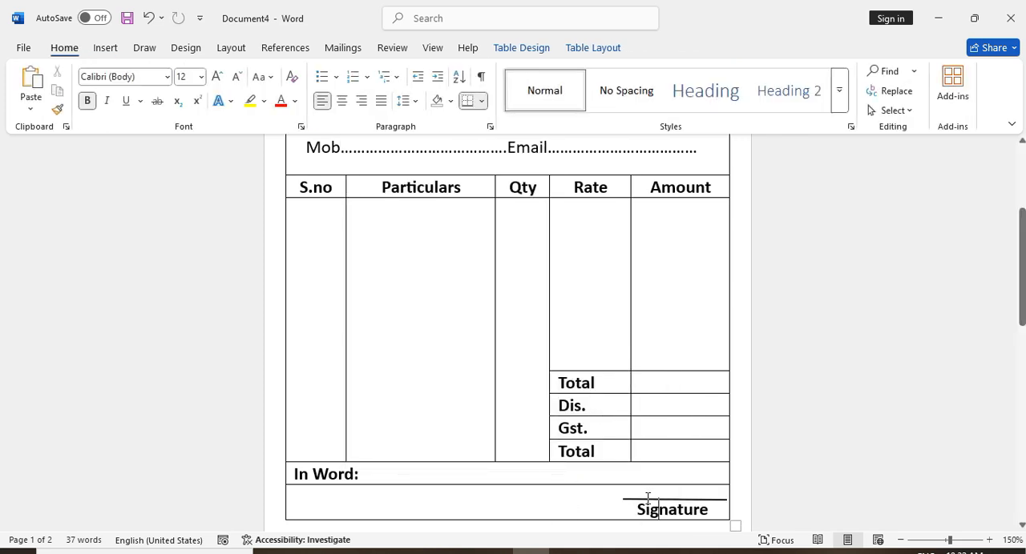
pyautogui.click(632, 500)
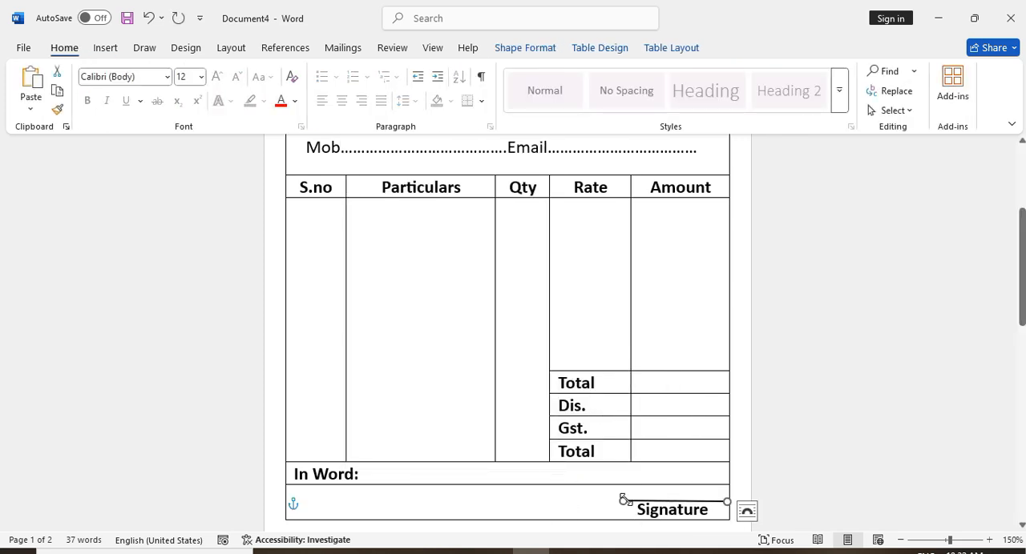
pyautogui.click(569, 498)
# Shift the text box with the company address and phone lines slightly to the right under the company name
pyautogui.moveTo(1021, 265); pyautogui.dragTo(1023, 205)
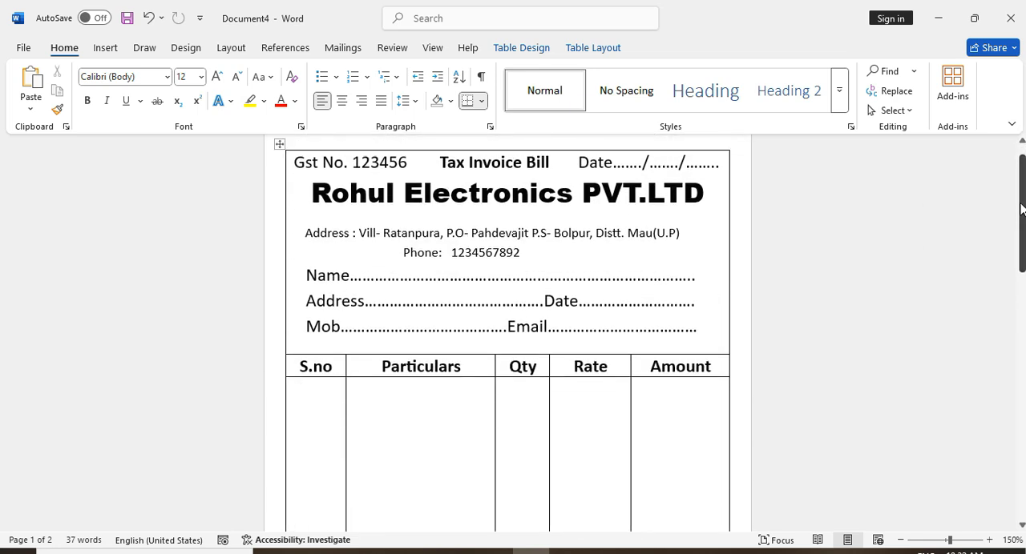
pyautogui.click(305, 232)
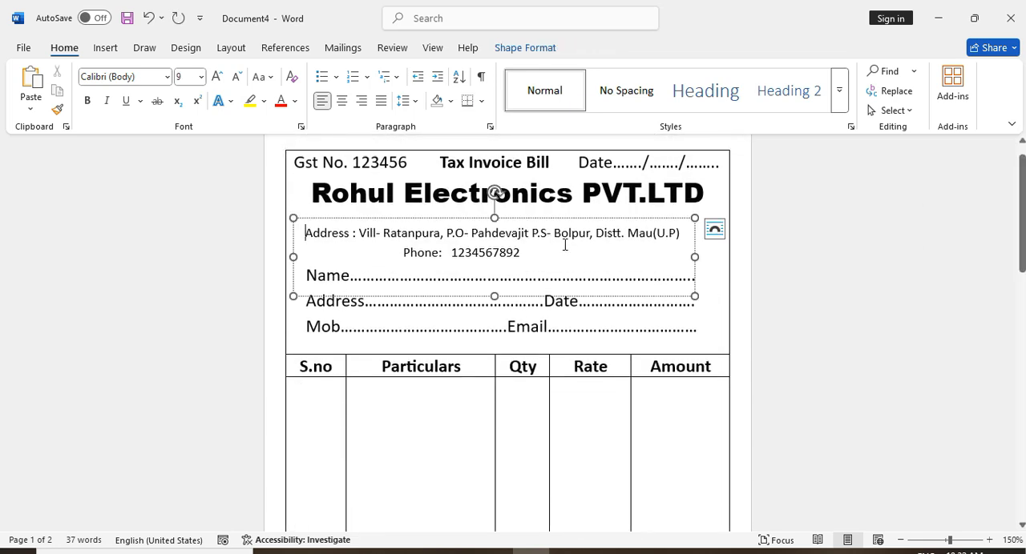
pyautogui.click(370, 197)
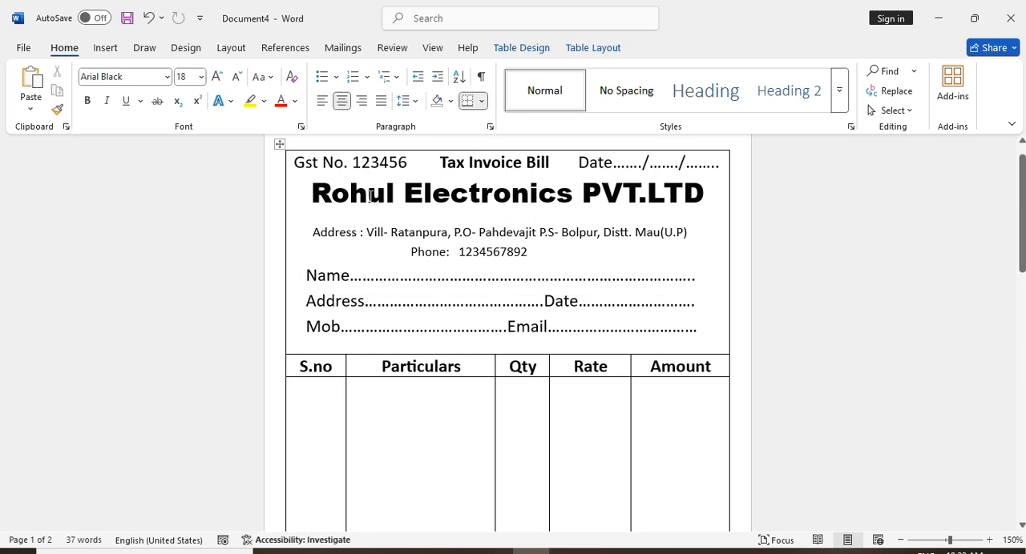
# Extend the dotted lines after Name, Date and Email in the customer details box with a few more dots
pyautogui.click(698, 284)
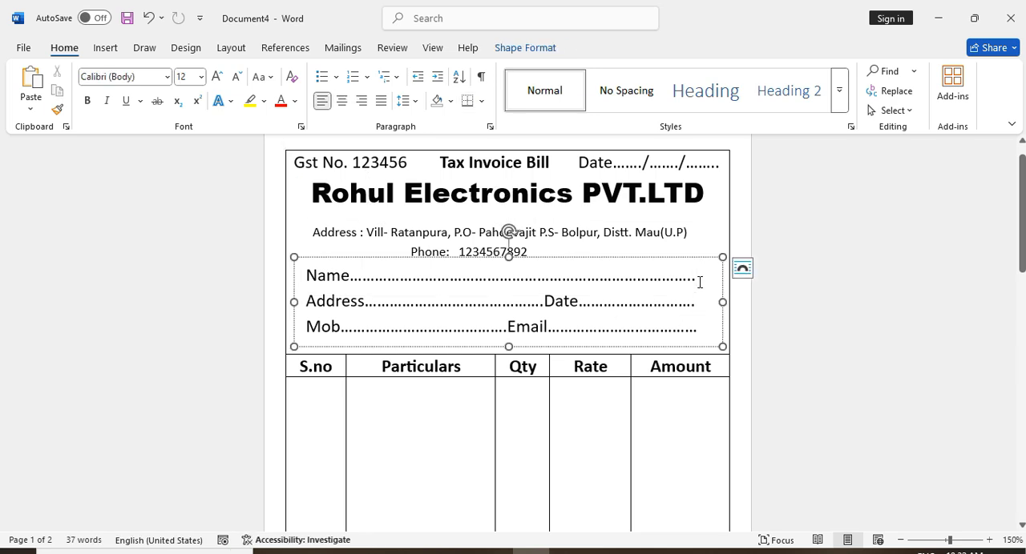
pyautogui.write('...')
pyautogui.press('BackSpace')
pyautogui.press('BackSpace')
pyautogui.write('...')
pyautogui.click(704, 235)
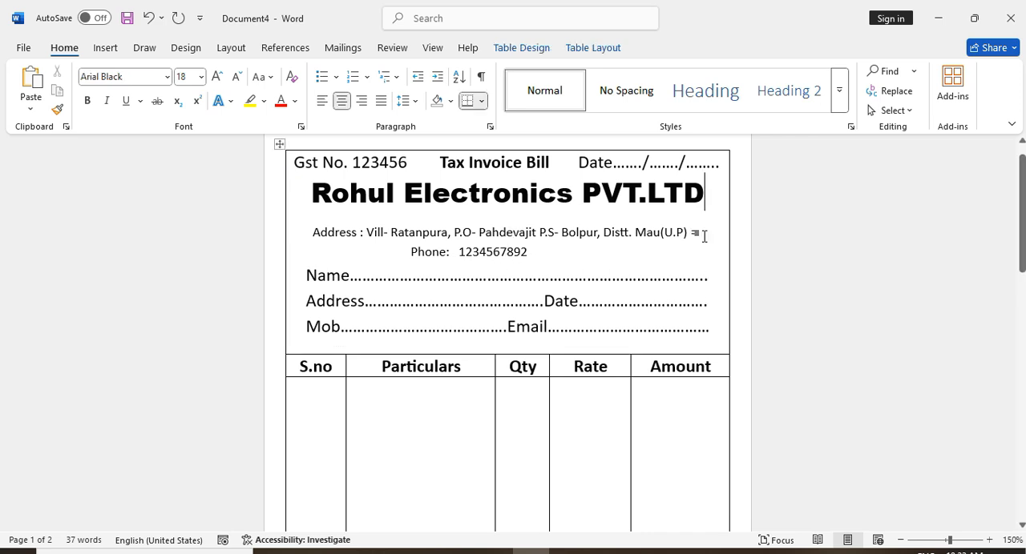
# Set the page color to the standard yellow
pyautogui.click(178, 49)
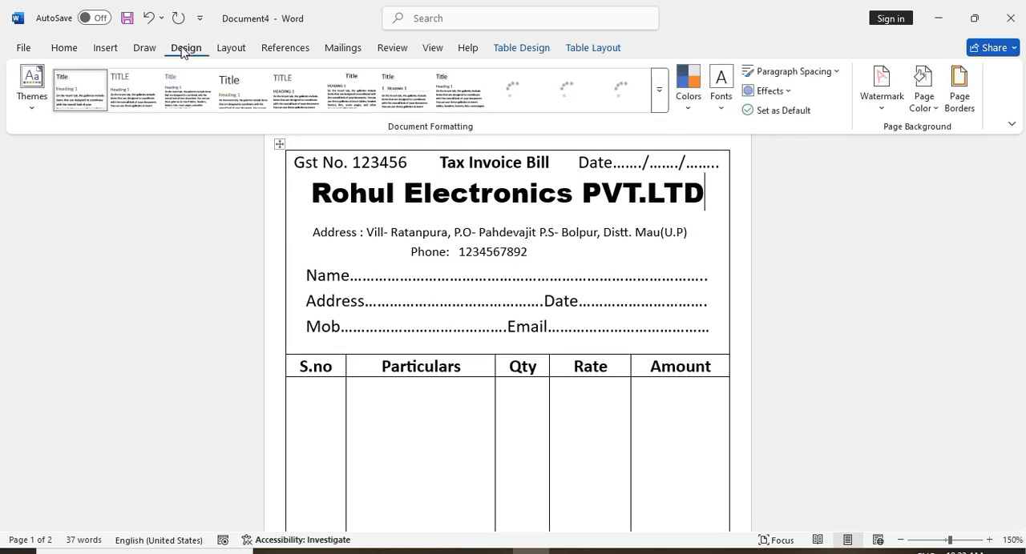
pyautogui.click(923, 87)
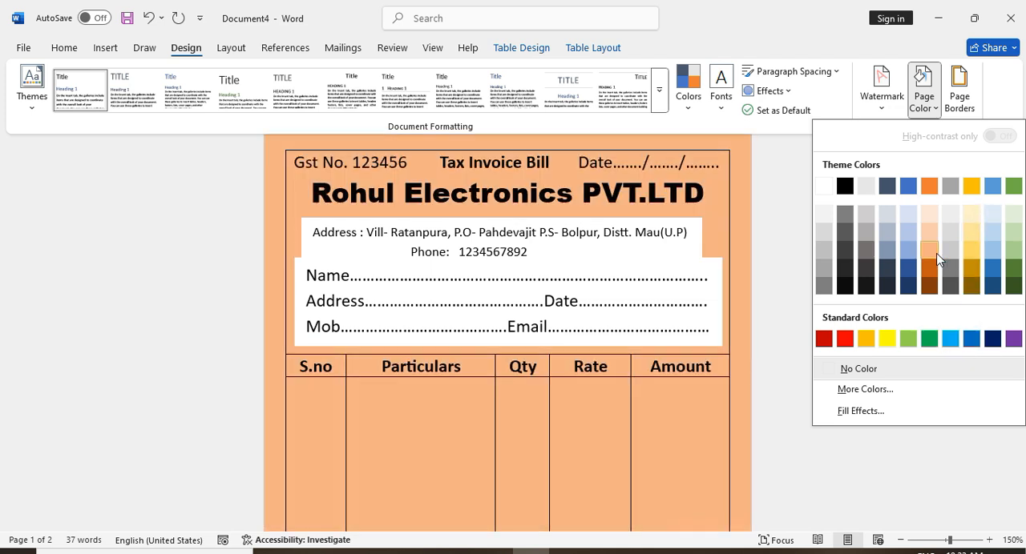
pyautogui.click(886, 338)
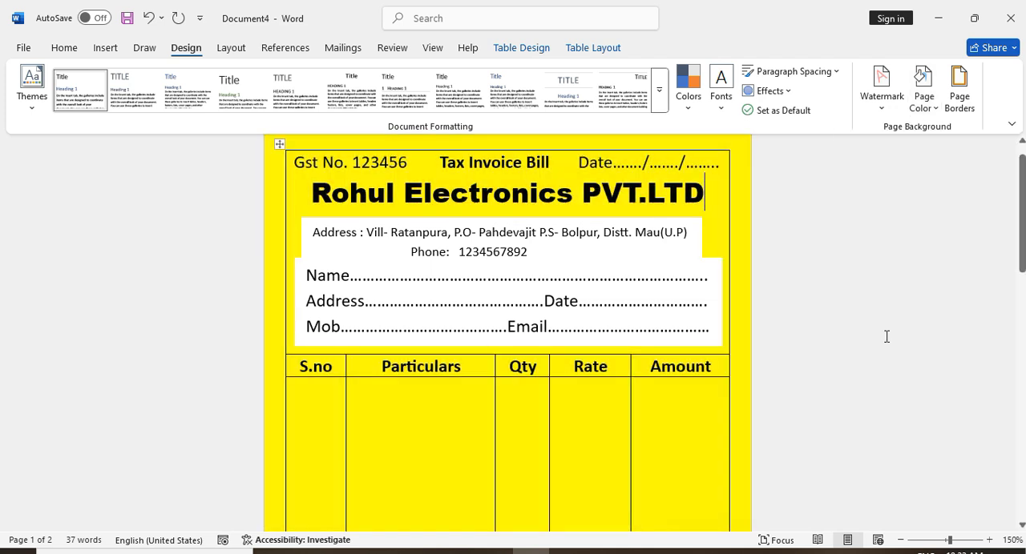
# Remove the fill from the company address text box and the customer details text box using No Fill
pyautogui.click(625, 273)
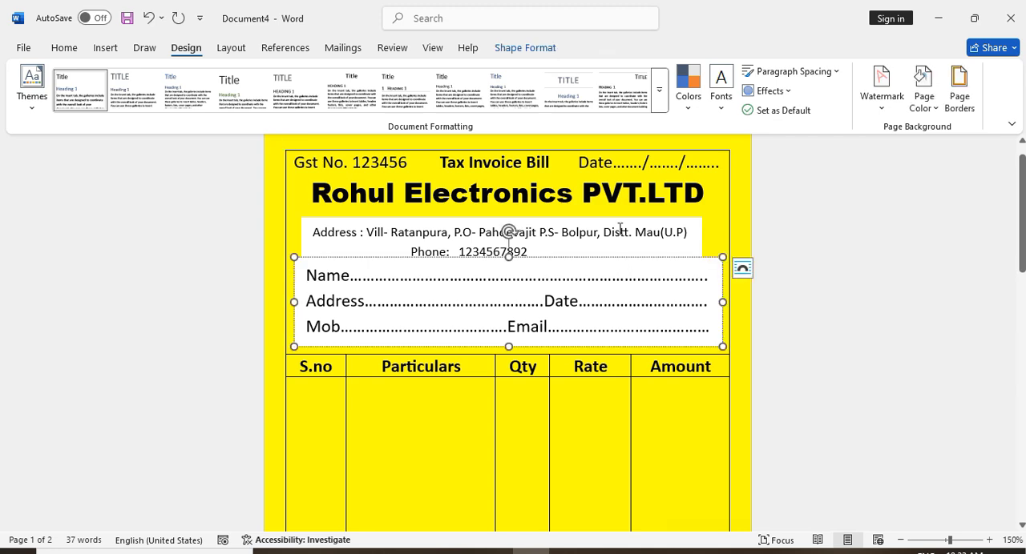
pyautogui.click(621, 233)
pyautogui.click(525, 47)
pyautogui.click(401, 71)
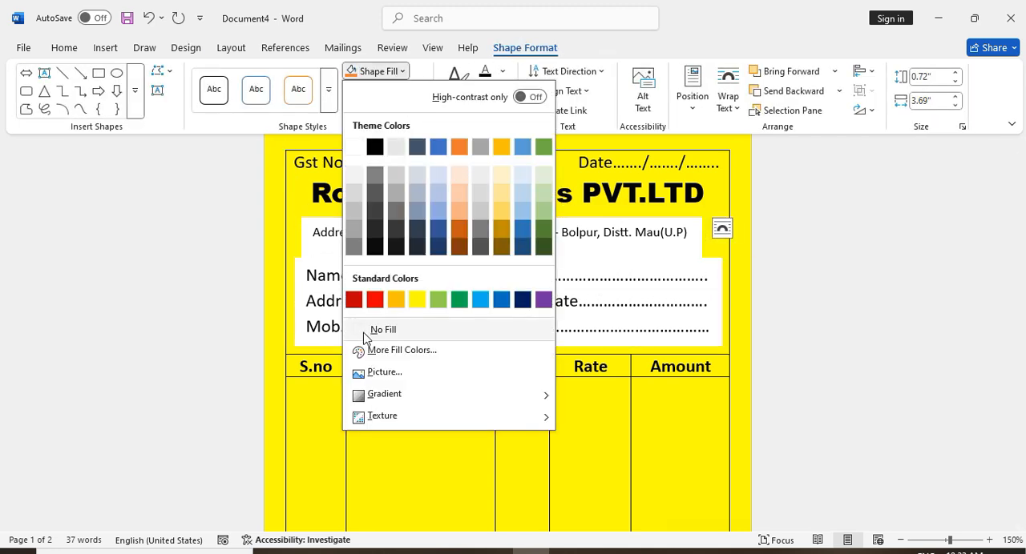
pyautogui.click(374, 330)
pyautogui.click(415, 301)
pyautogui.click(373, 73)
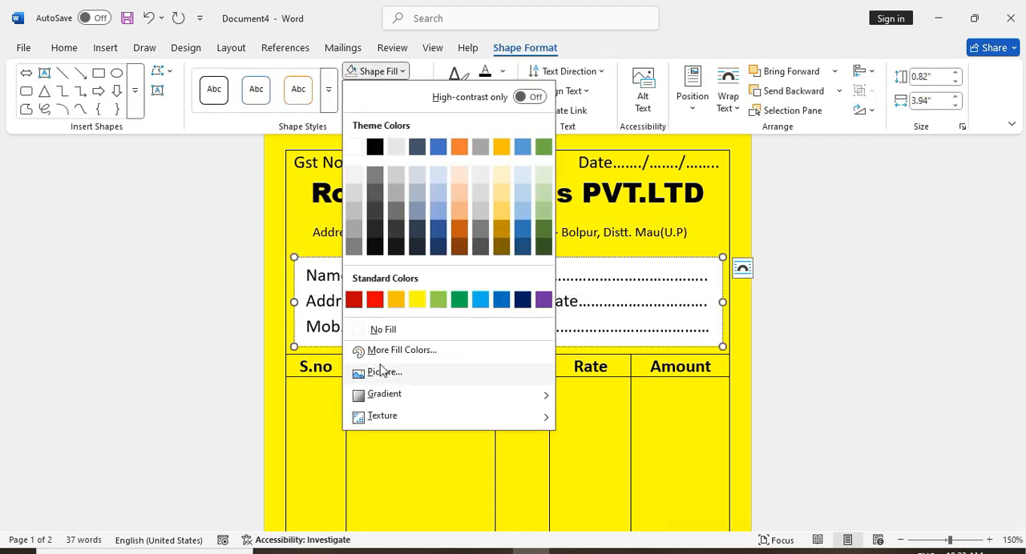
pyautogui.click(380, 327)
pyautogui.click(1008, 209)
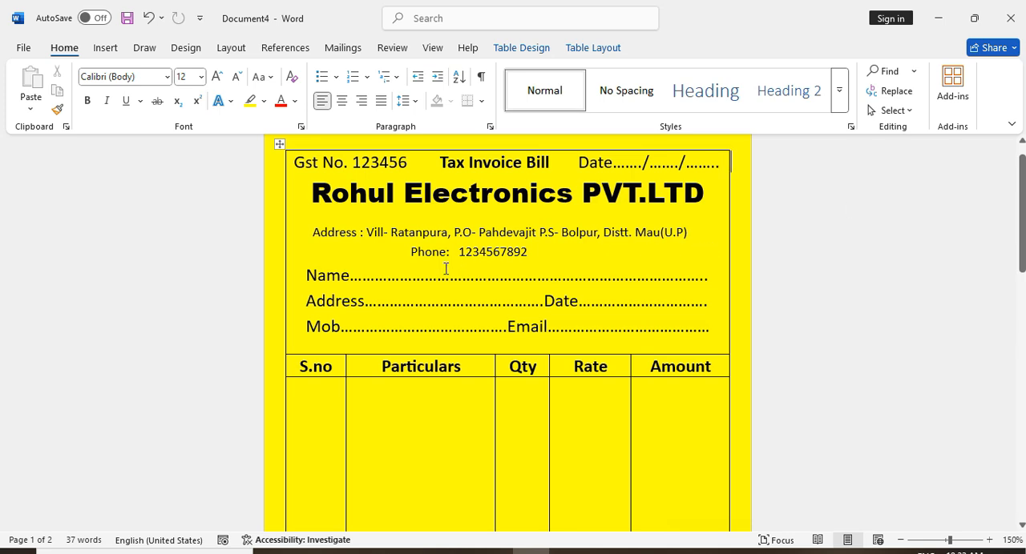
# Shift the Phone line slightly to the right under the address, and check the finished invoice
pyautogui.click(413, 252)
pyautogui.click(938, 222)
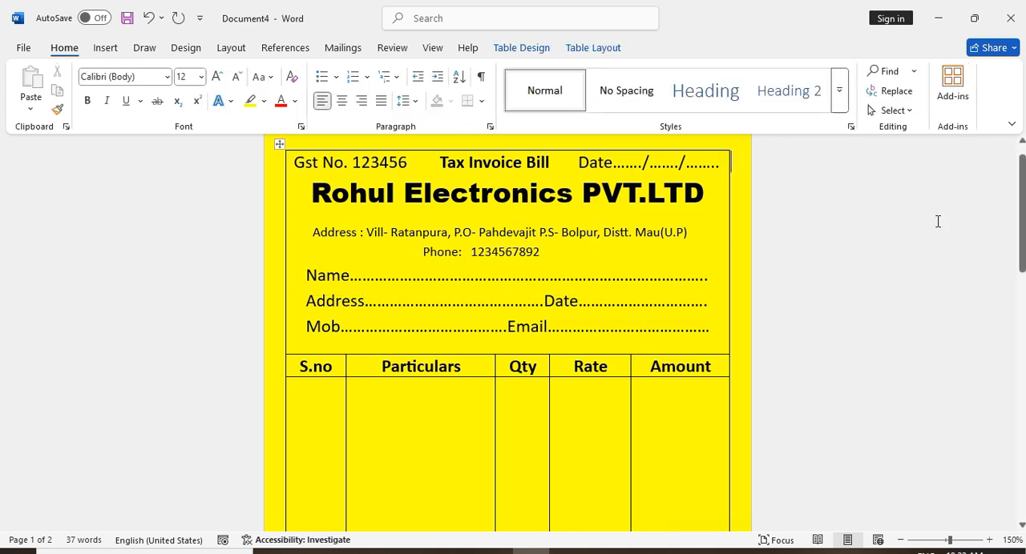
pyautogui.moveTo(1023, 246); pyautogui.dragTo(1023, 270)
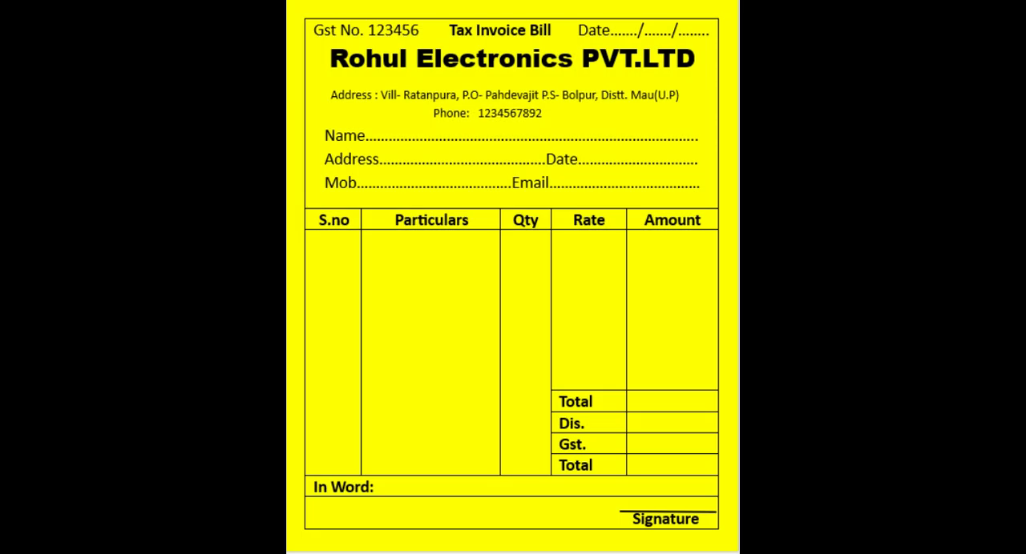